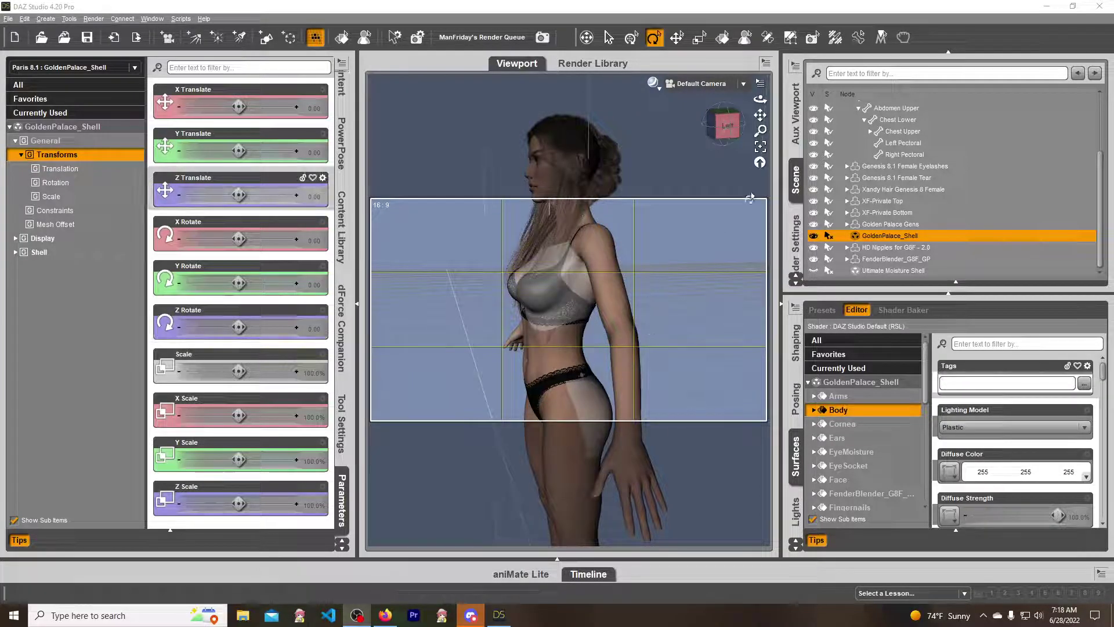
- Show all GoldenPalace_Shell properties in the Parameters pane and scroll down the list
click(588, 10)
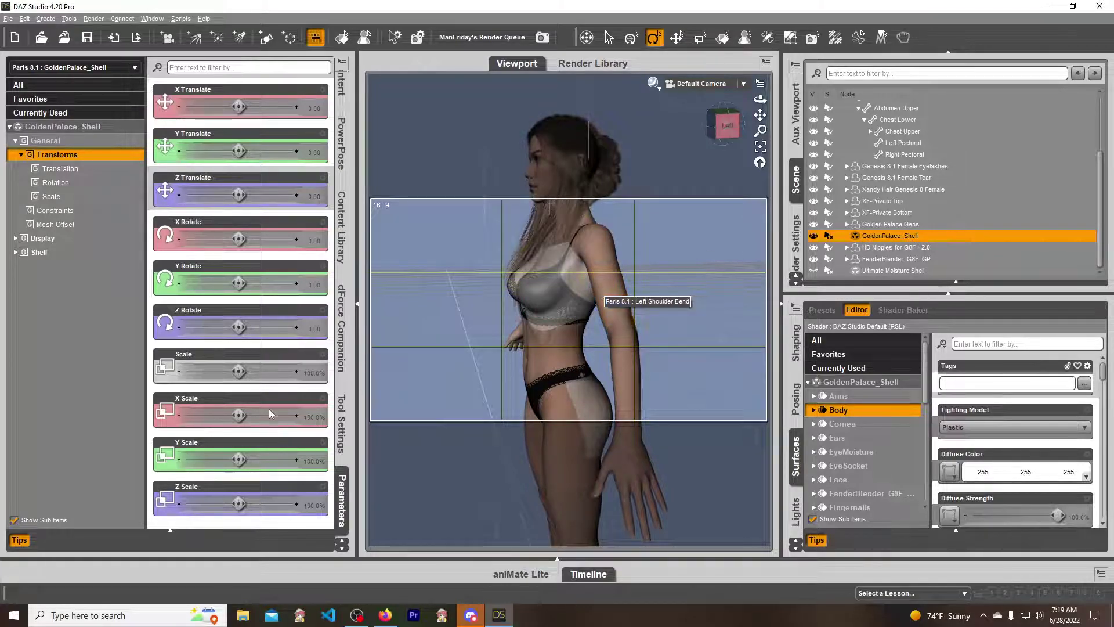
click(71, 127)
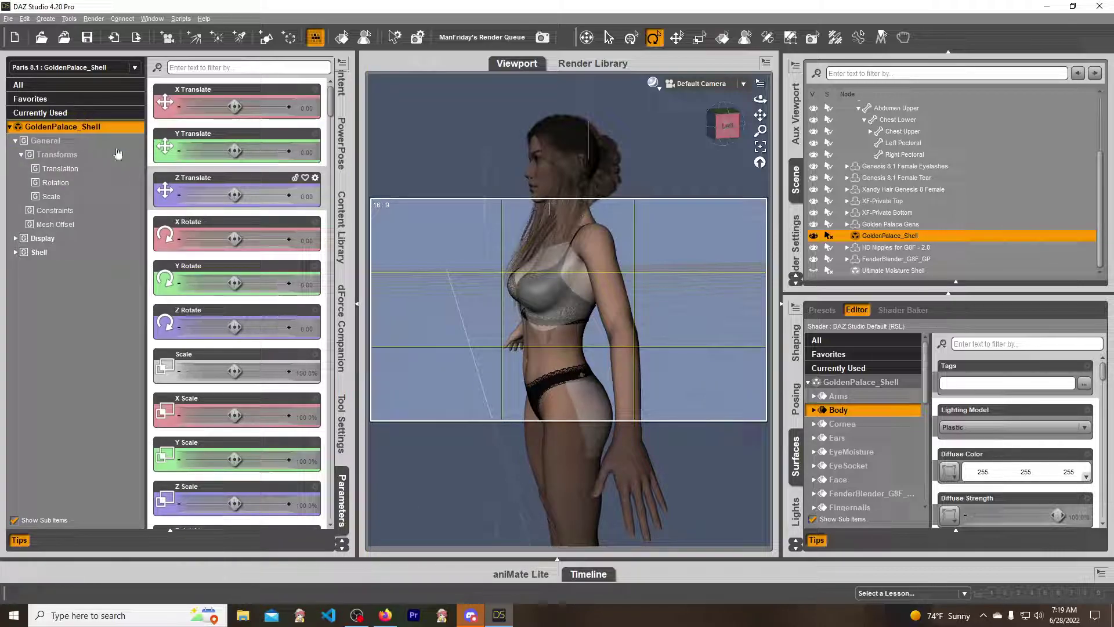
scroll(243, 216, down, 3)
scroll(243, 216, down, 11)
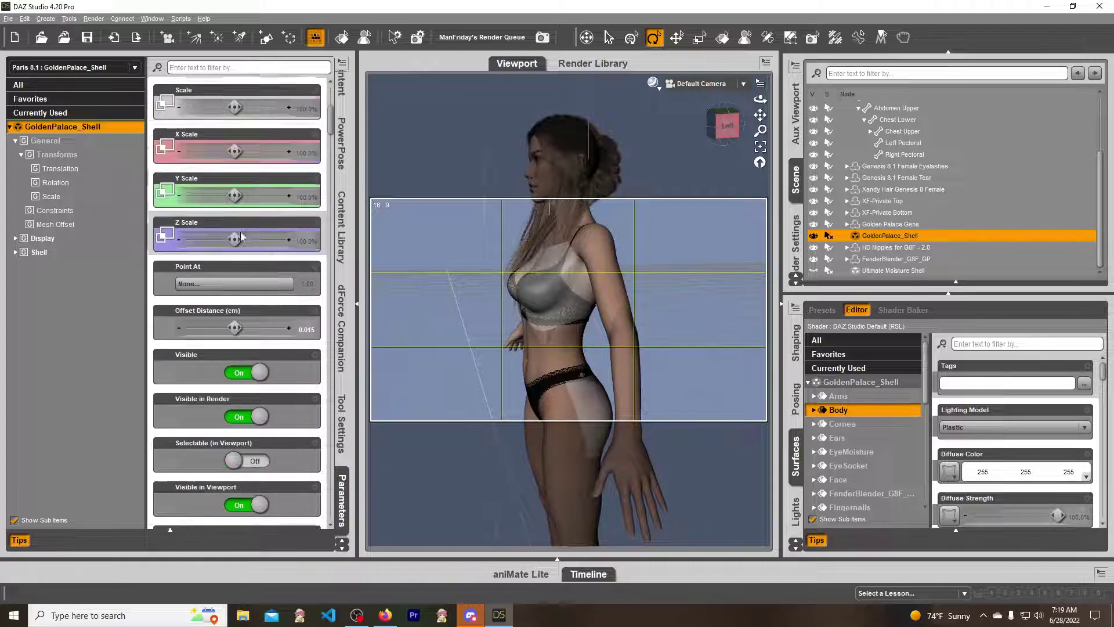
scroll(235, 266, down, 3)
scroll(242, 308, down, 18)
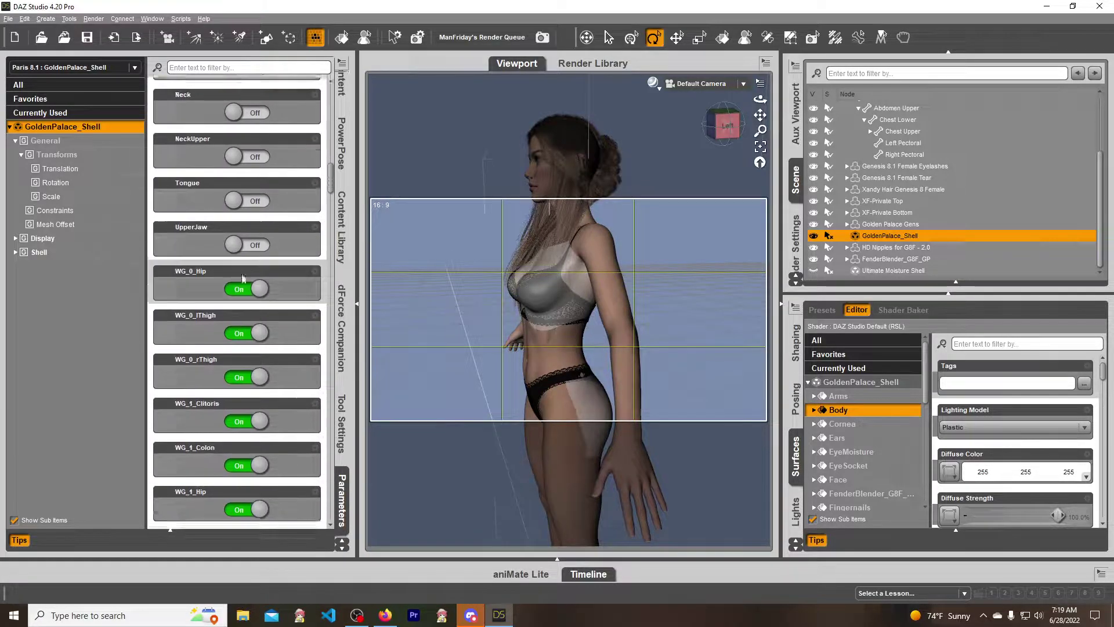
scroll(222, 198, down, 1)
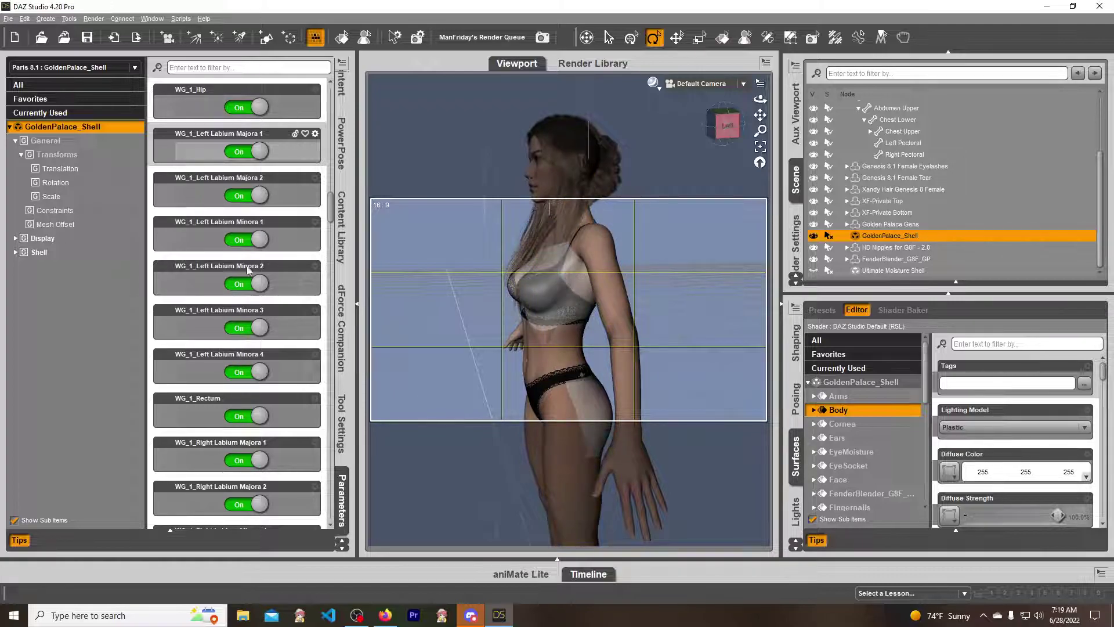
scroll(243, 206, down, 8)
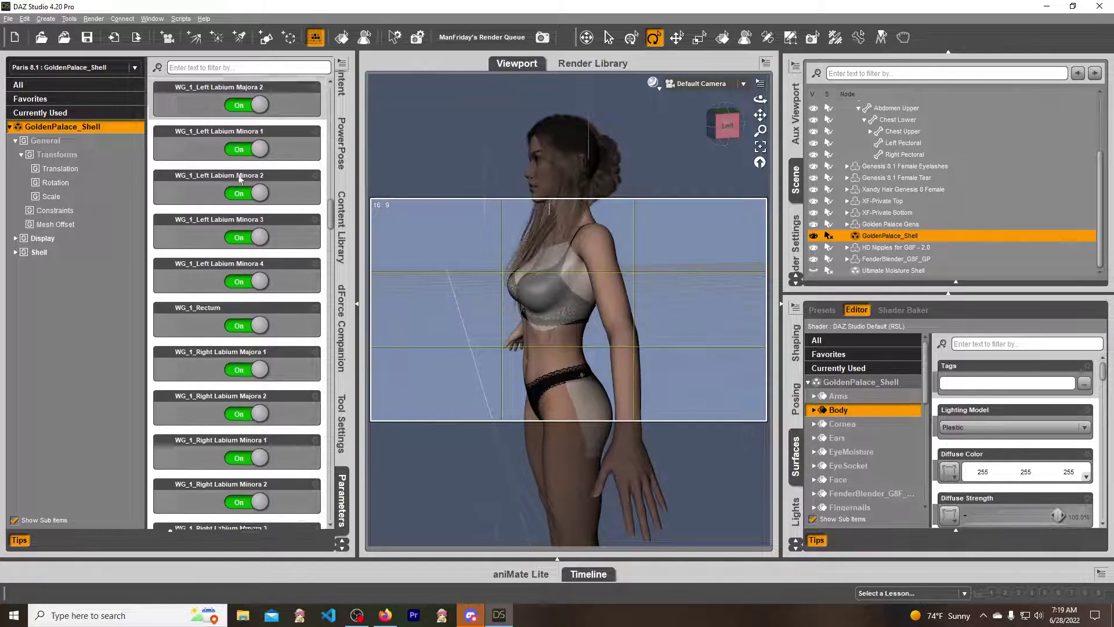
scroll(232, 201, down, 3)
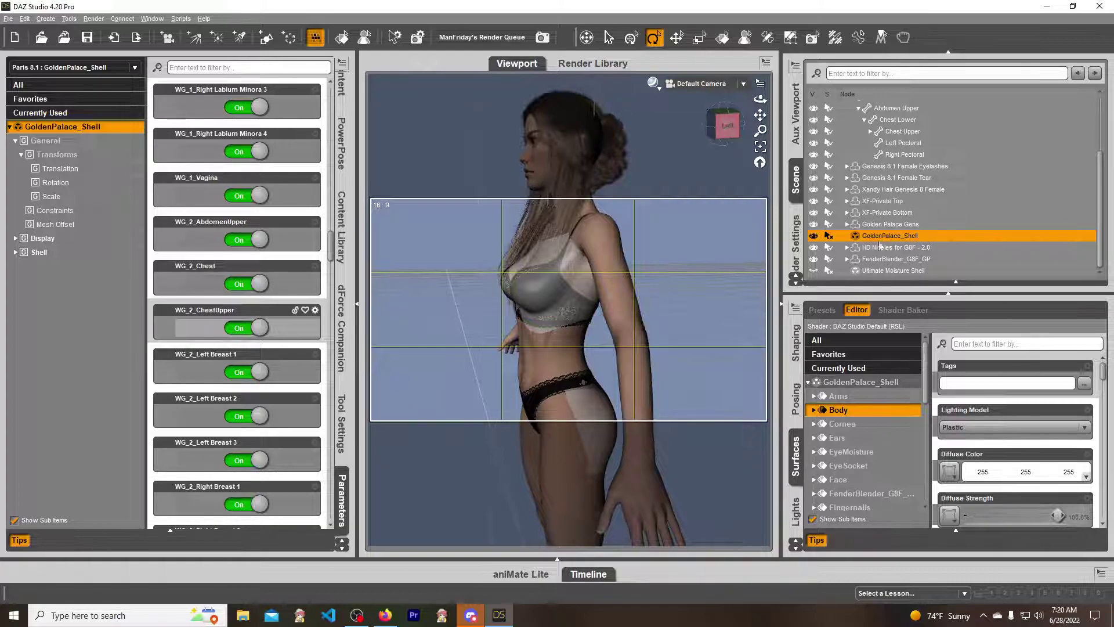
- Briefly select HD Nipples for G8F - 2.0, return to the shell properties, and scroll toward WG_2_ChestUpper
click(910, 247)
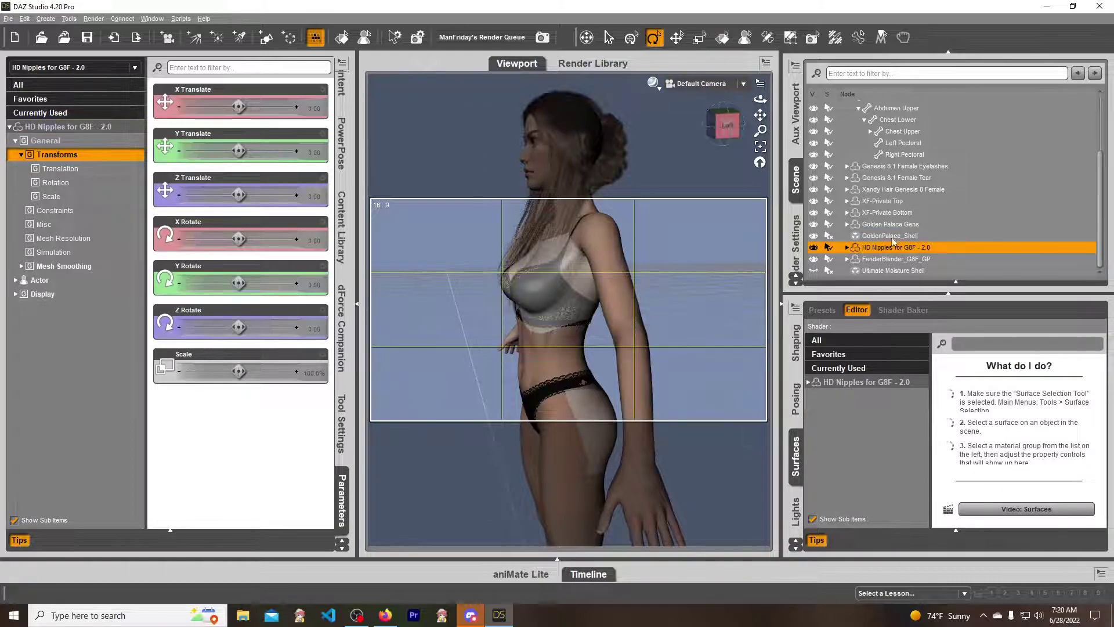
click(893, 240)
scroll(254, 337, down, 10)
scroll(254, 337, down, 10)
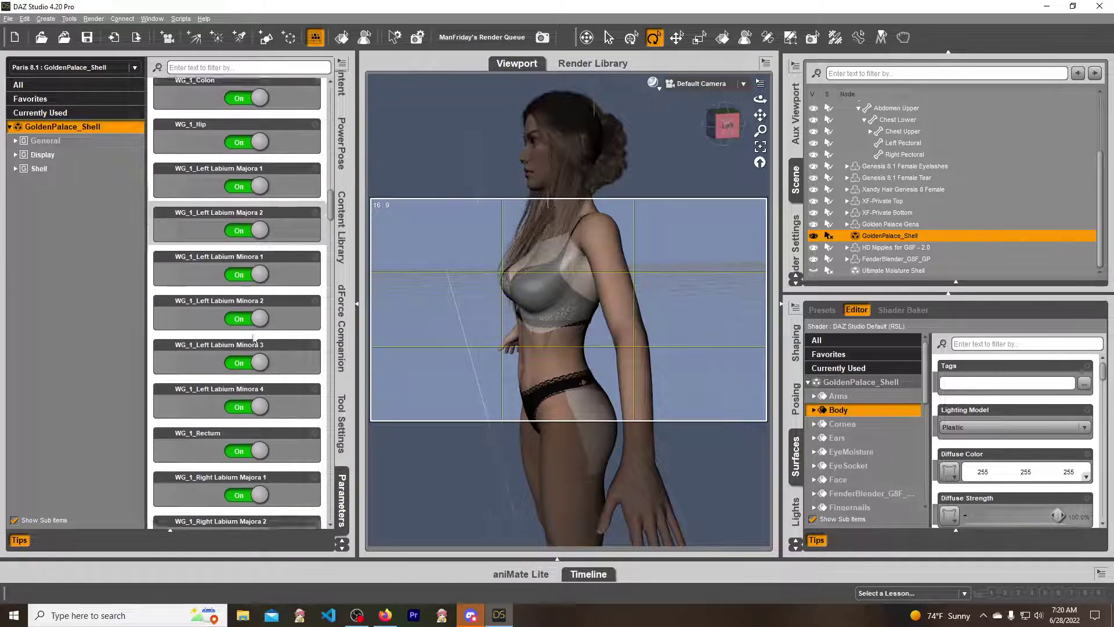
scroll(254, 337, down, 6)
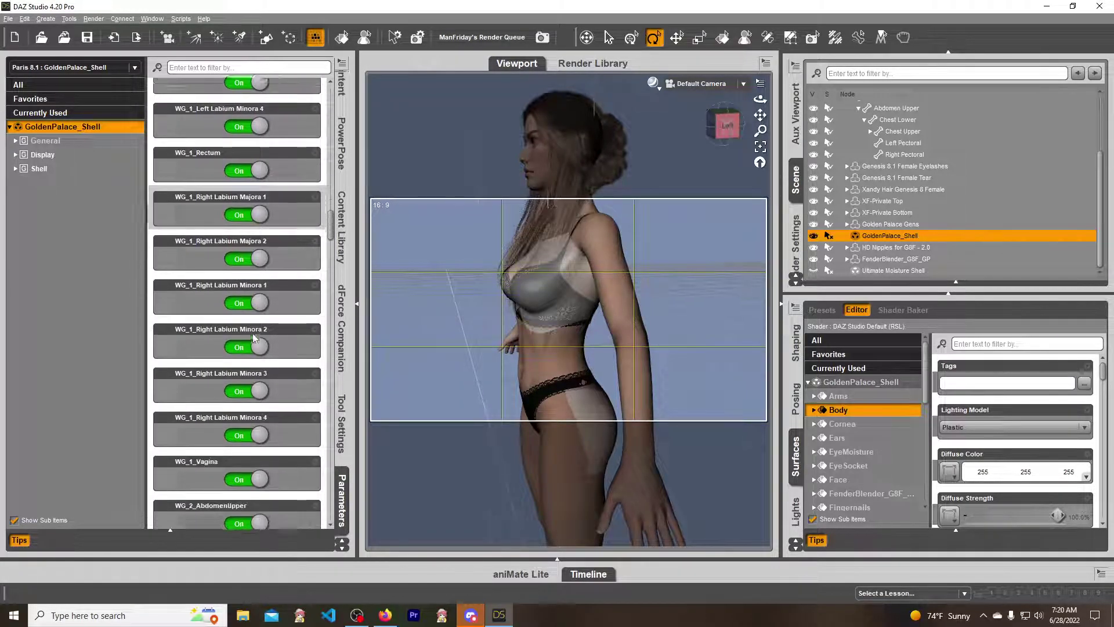
scroll(253, 336, down, 3)
scroll(261, 336, down, 4)
scroll(257, 351, down, 3)
- Switch the shell Off on WG_2_ChestUpper
click(242, 196)
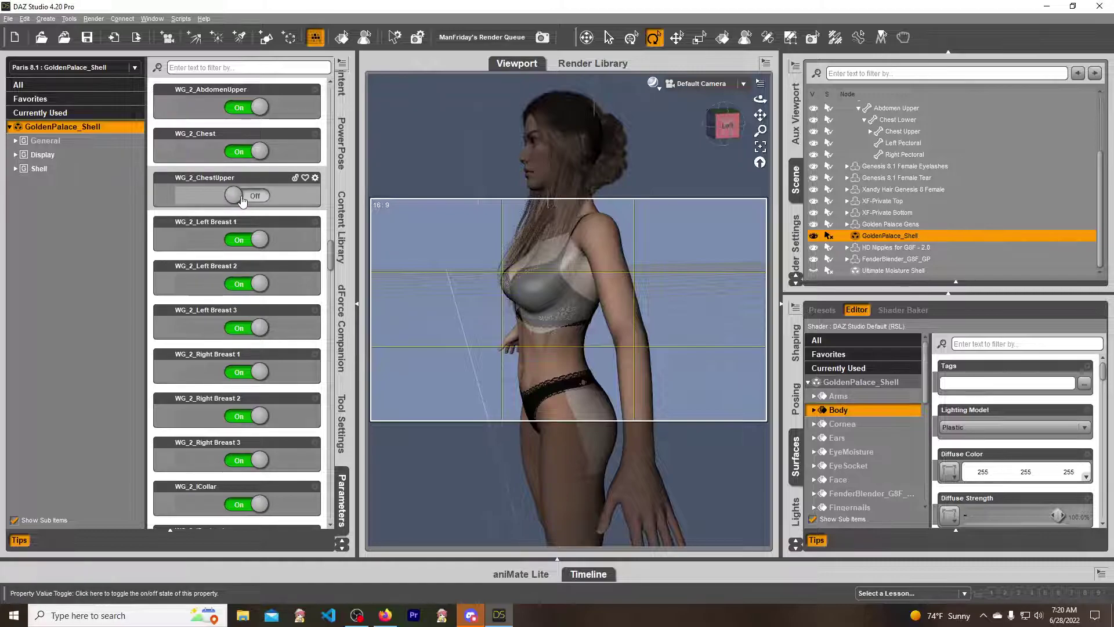
scroll(254, 267, down, 8)
scroll(253, 269, down, 20)
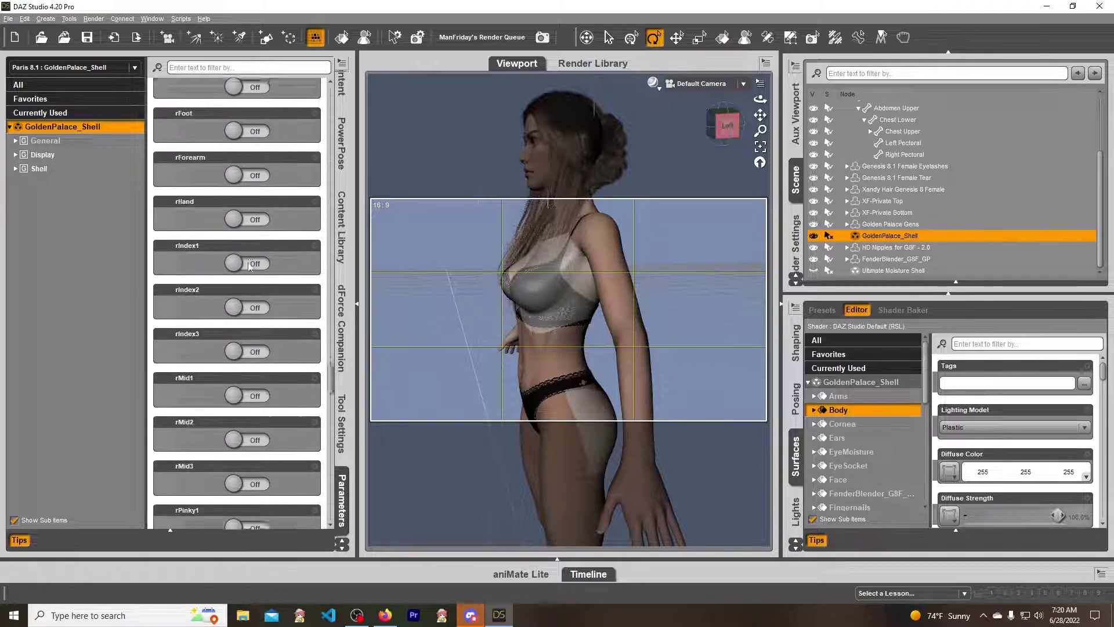
scroll(243, 263, down, 6)
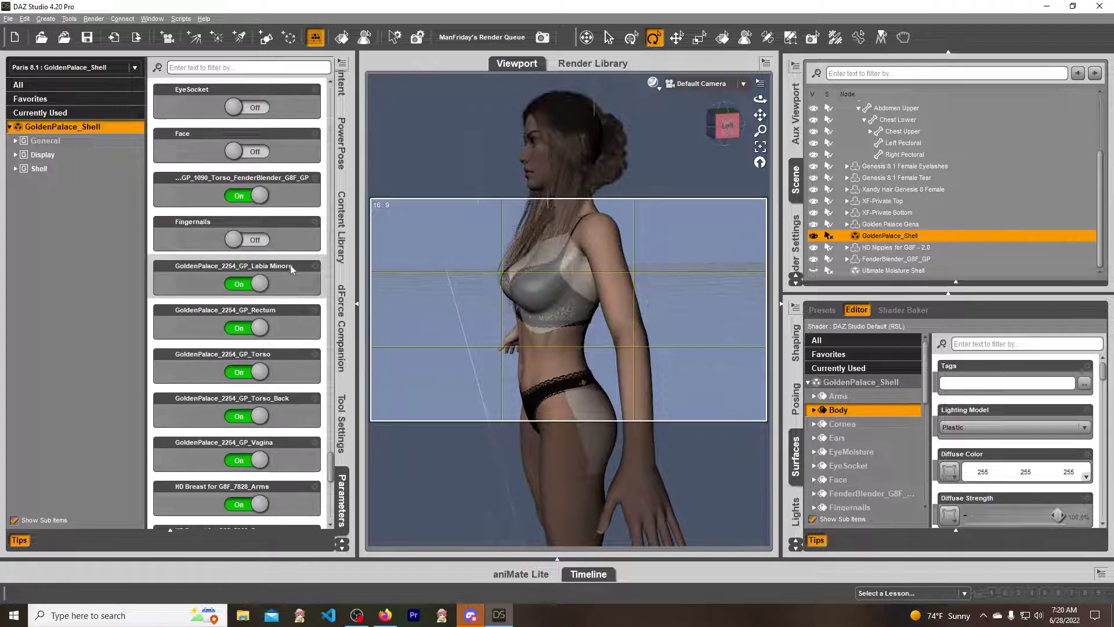
scroll(248, 289, down, 9)
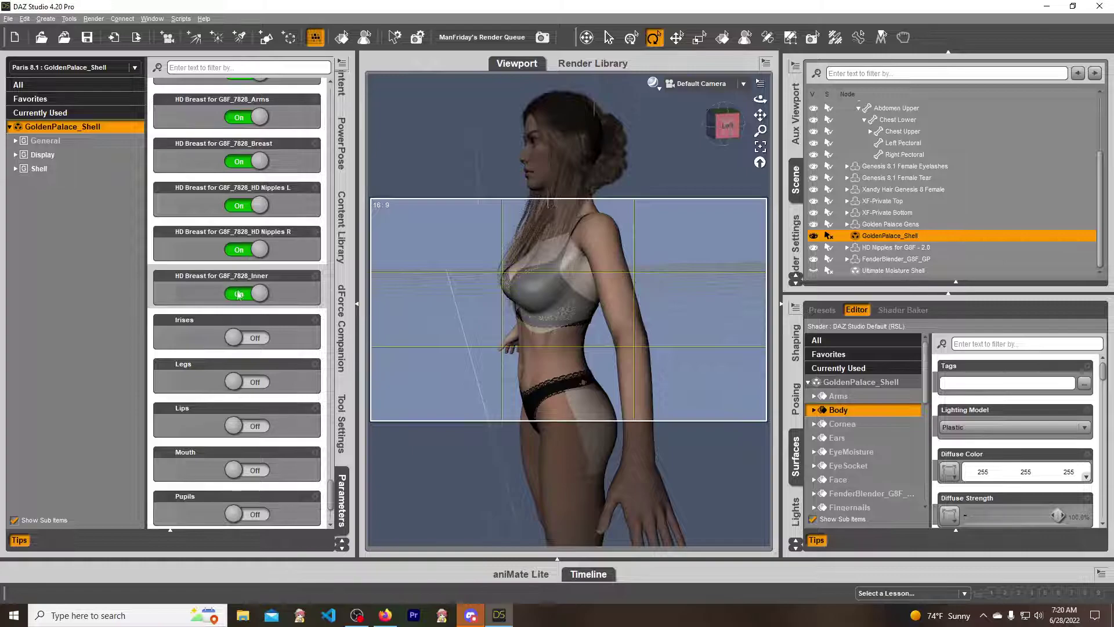
- Turn the shell Off on HD Breast Inner, HD Nipples R, HD Nipples L and HD Breast
click(242, 294)
click(242, 251)
click(243, 206)
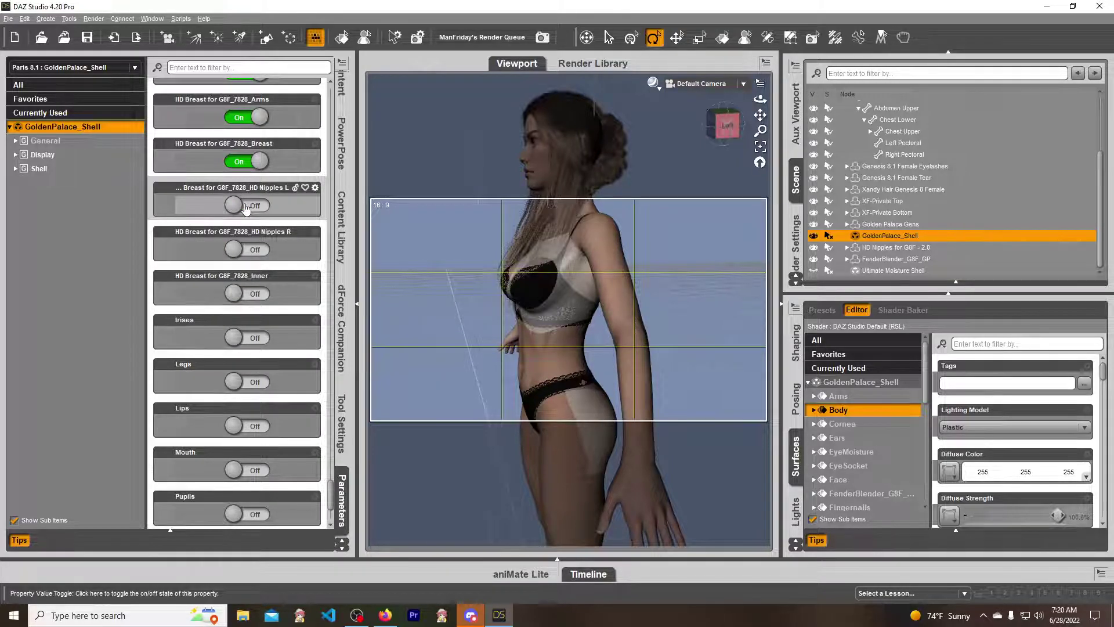
click(242, 162)
- Turn the shell Off on the HD Breast Arms and FenderBlender torso surfaces, then face the figure frontally
scroll(256, 267, up, 3)
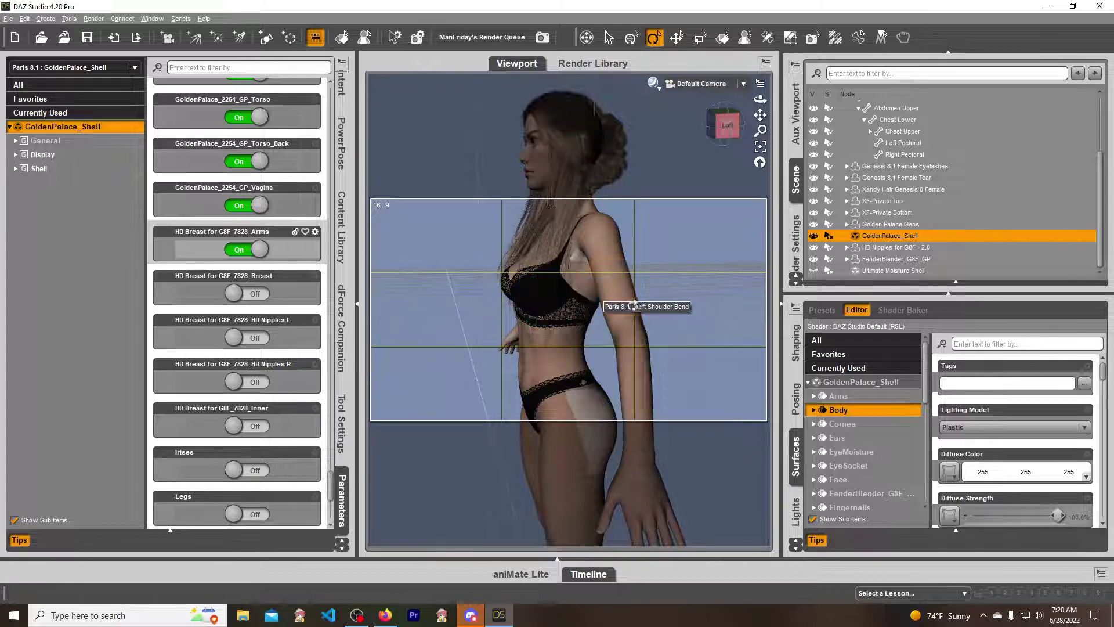
click(242, 255)
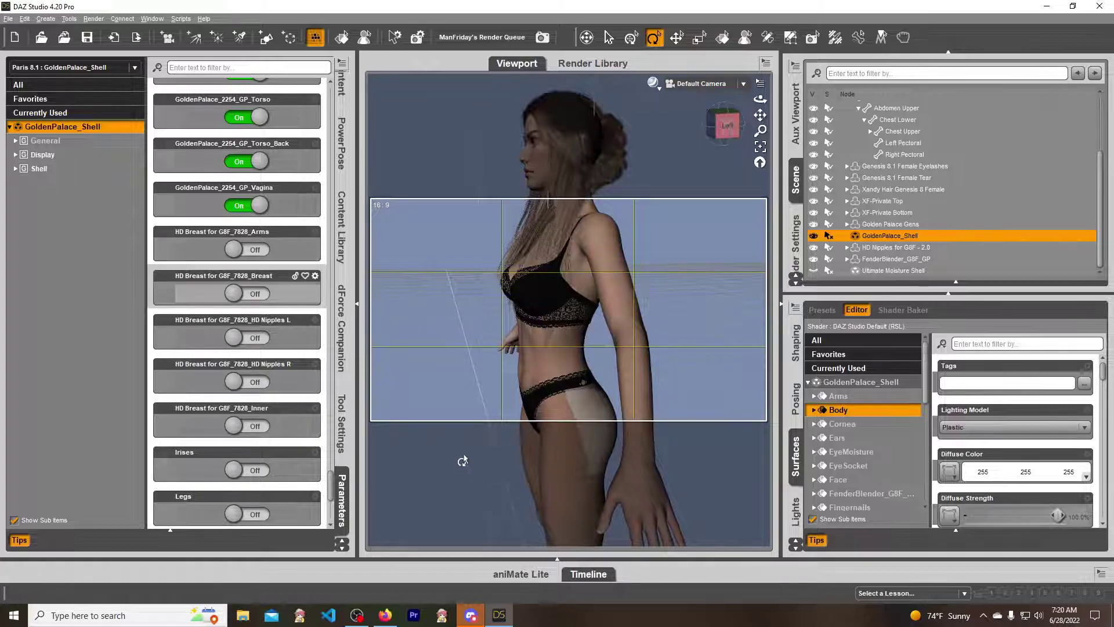
scroll(275, 297, up, 3)
scroll(275, 297, up, 3)
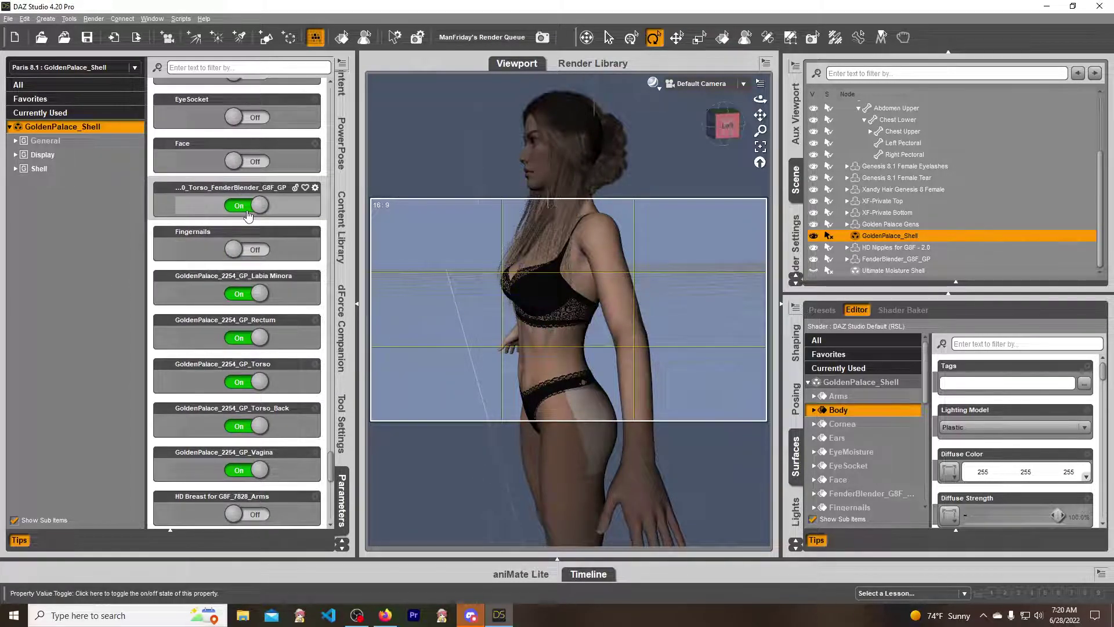
click(242, 212)
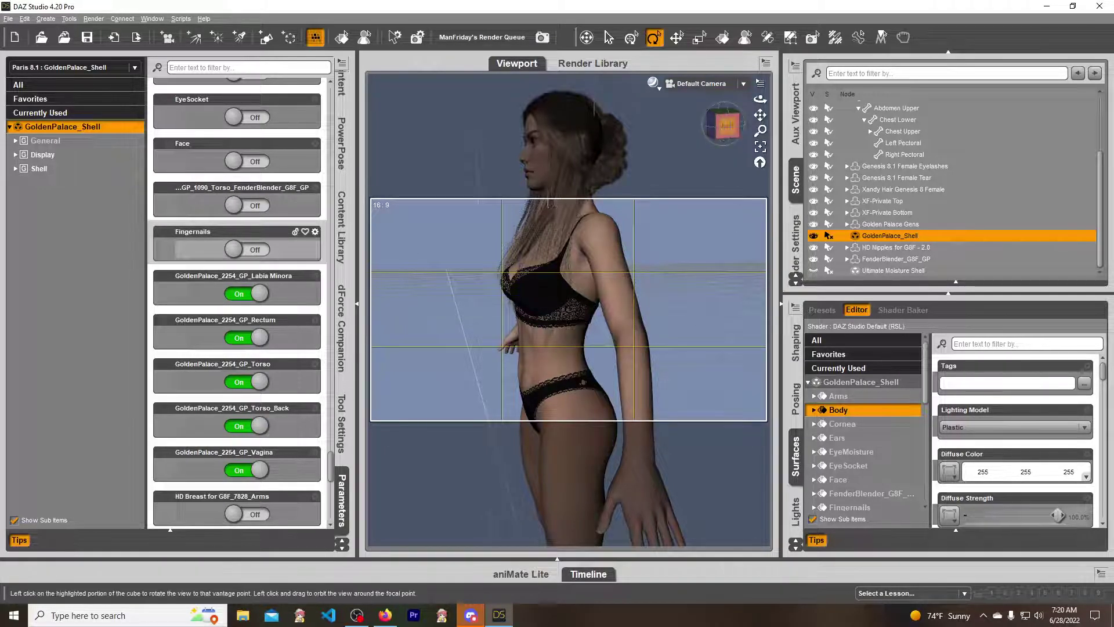
click(715, 125)
click(724, 124)
click(724, 125)
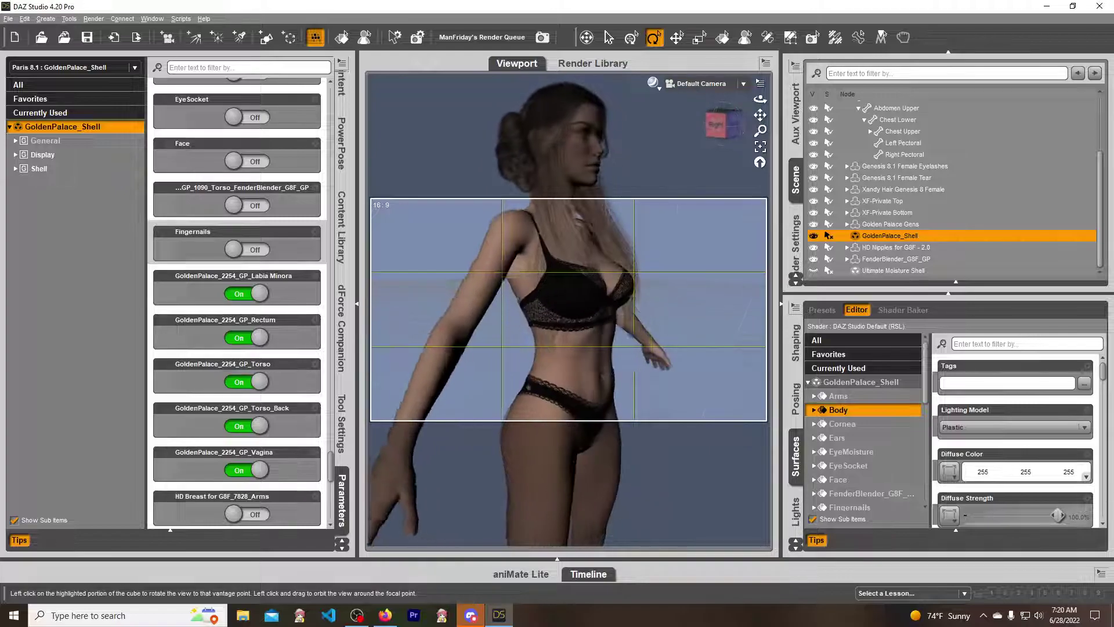
click(724, 124)
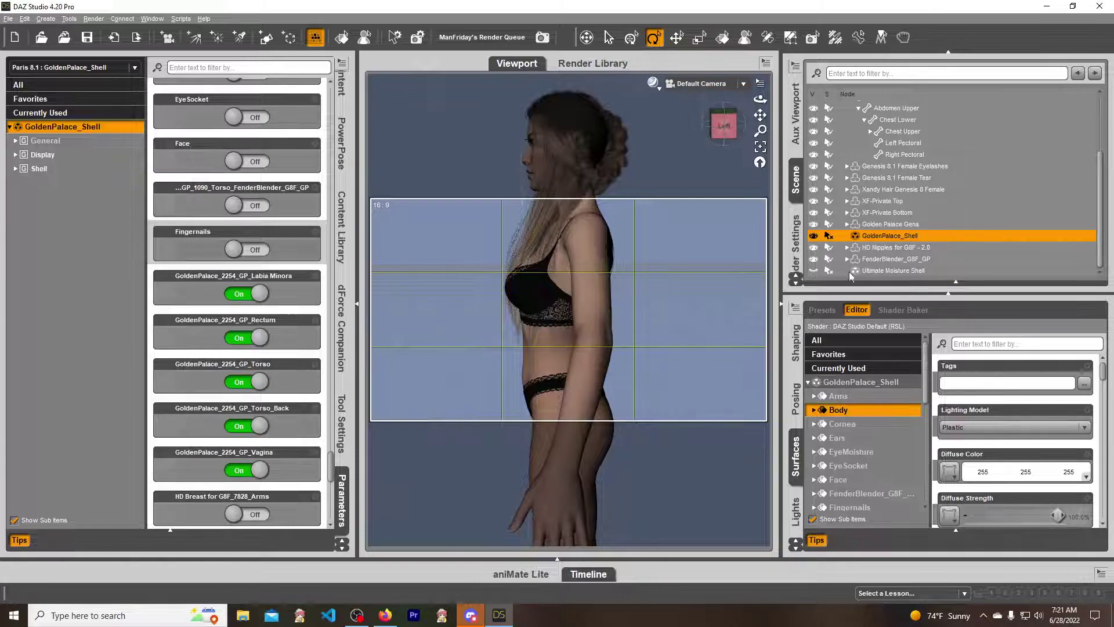
- Make the Ultimate Moisture Shell visible and reframe the view on the figure's upper body
click(813, 270)
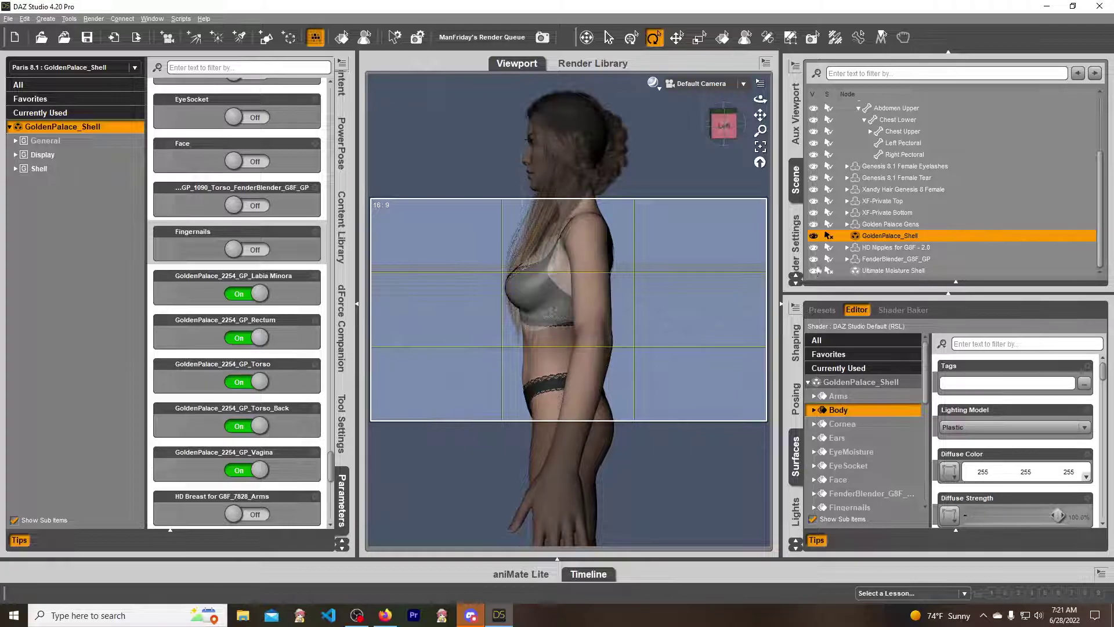
mouse_move(724, 127)
mouse_down()
mouse_move(694, 128)
mouse_move(716, 128)
mouse_up()
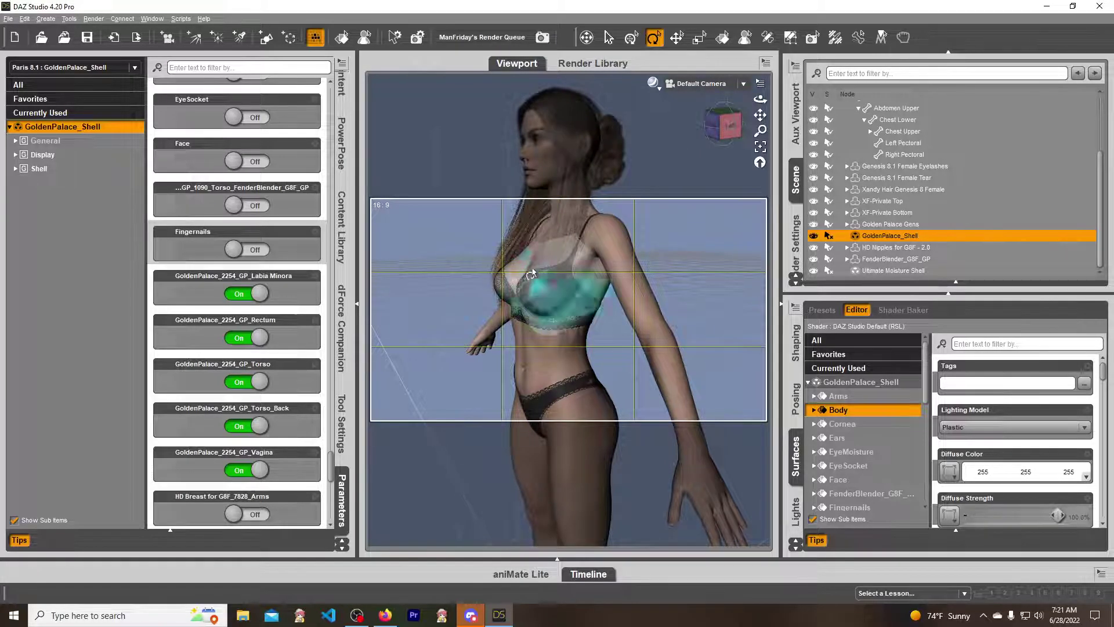
drag(759, 99, 530, 422)
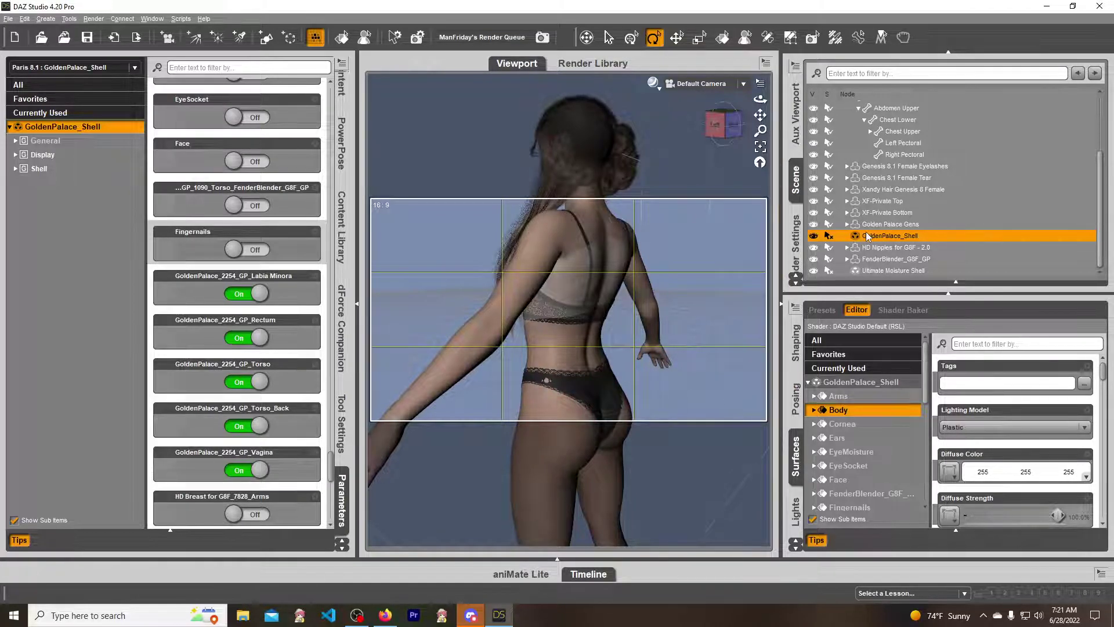
click(724, 125)
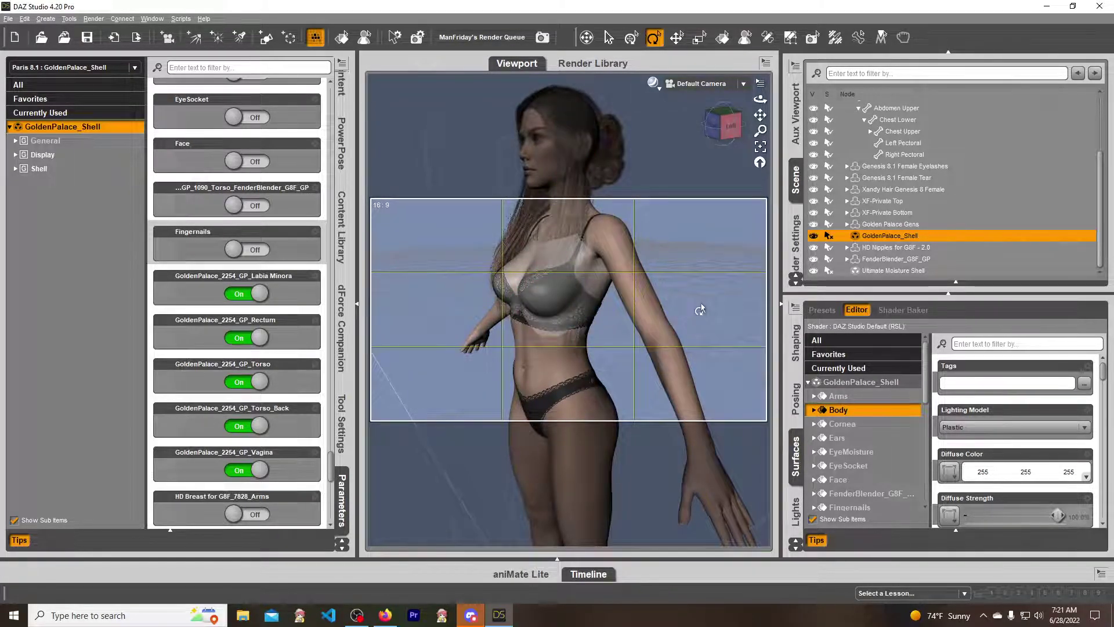
click(725, 124)
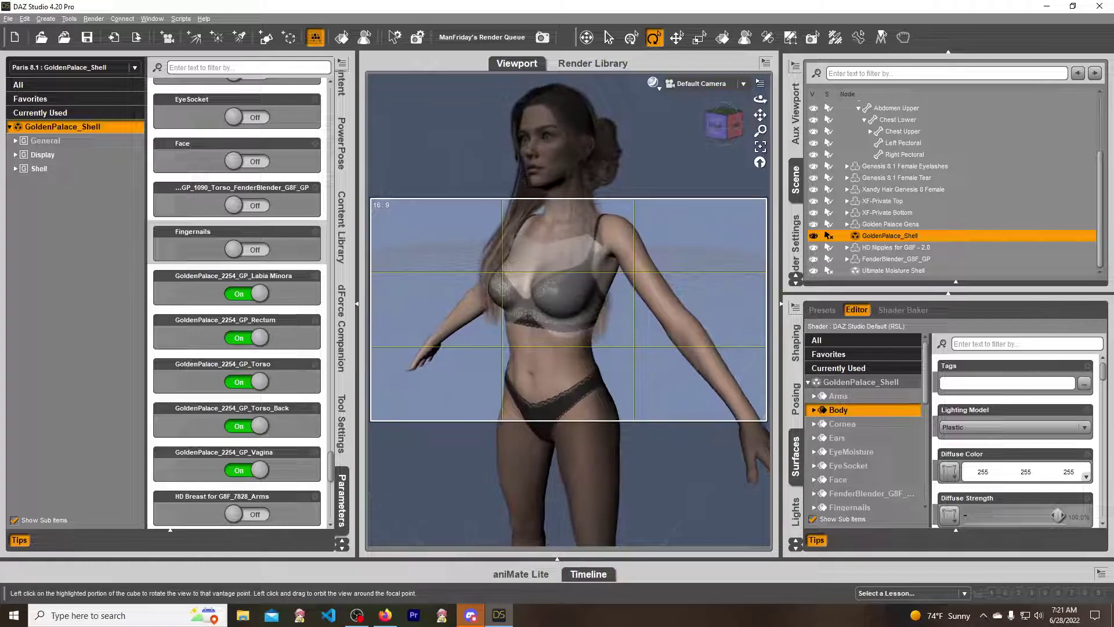
click(653, 83)
click(653, 83)
scroll(542, 121, up, 2)
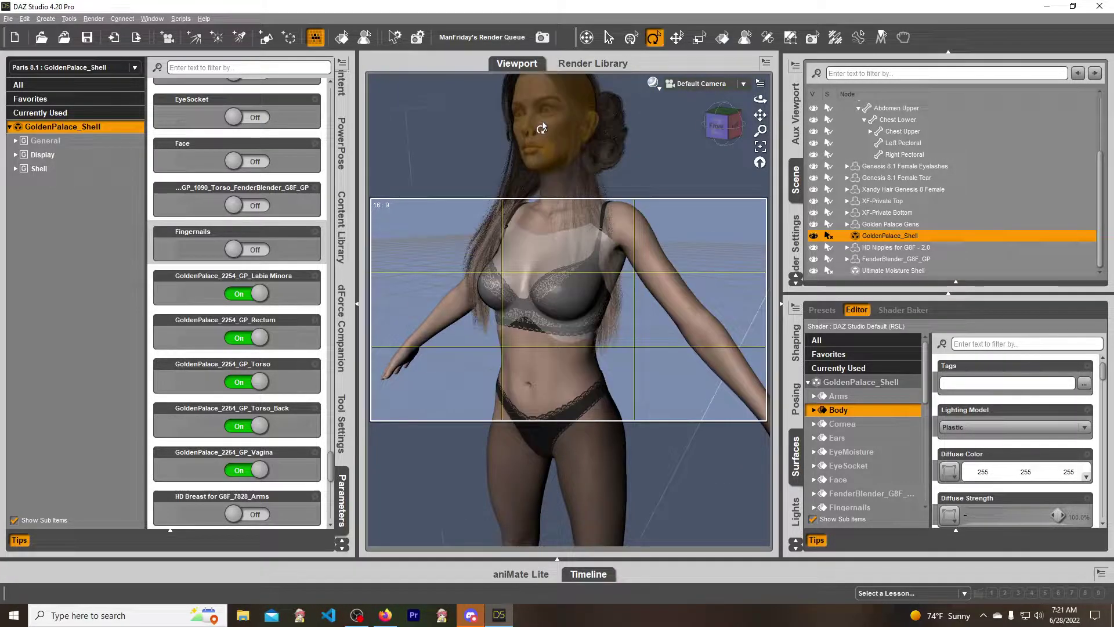
drag(760, 115, 760, 122)
- Switch the viewport from Iray preview to Texture Shaded with the moisture shell shown, then select the shell
click(653, 83)
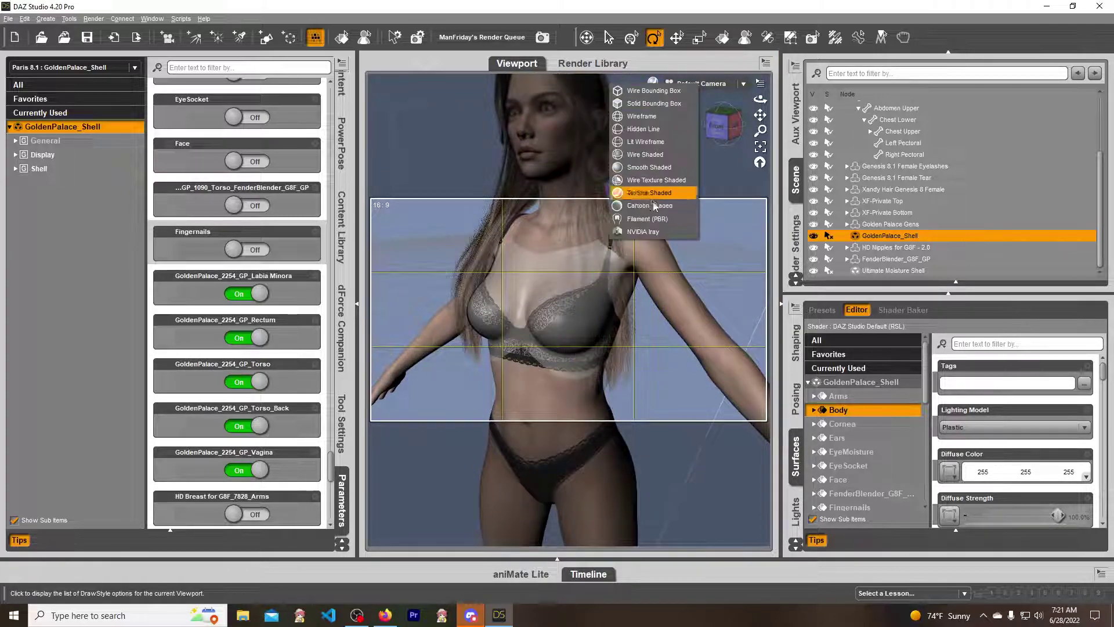
click(652, 233)
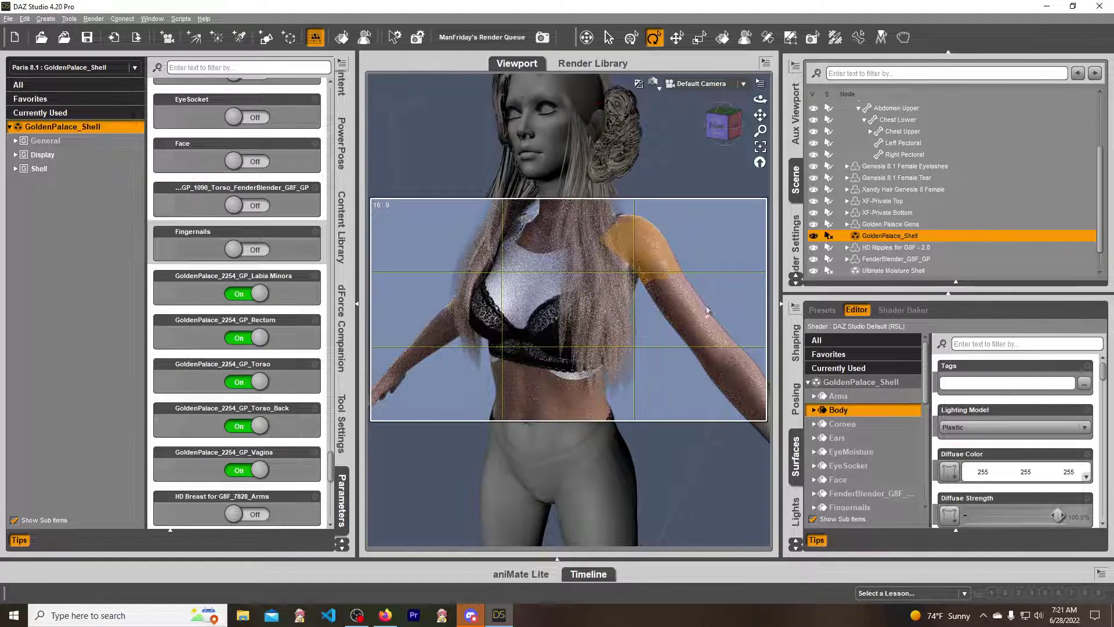
click(812, 271)
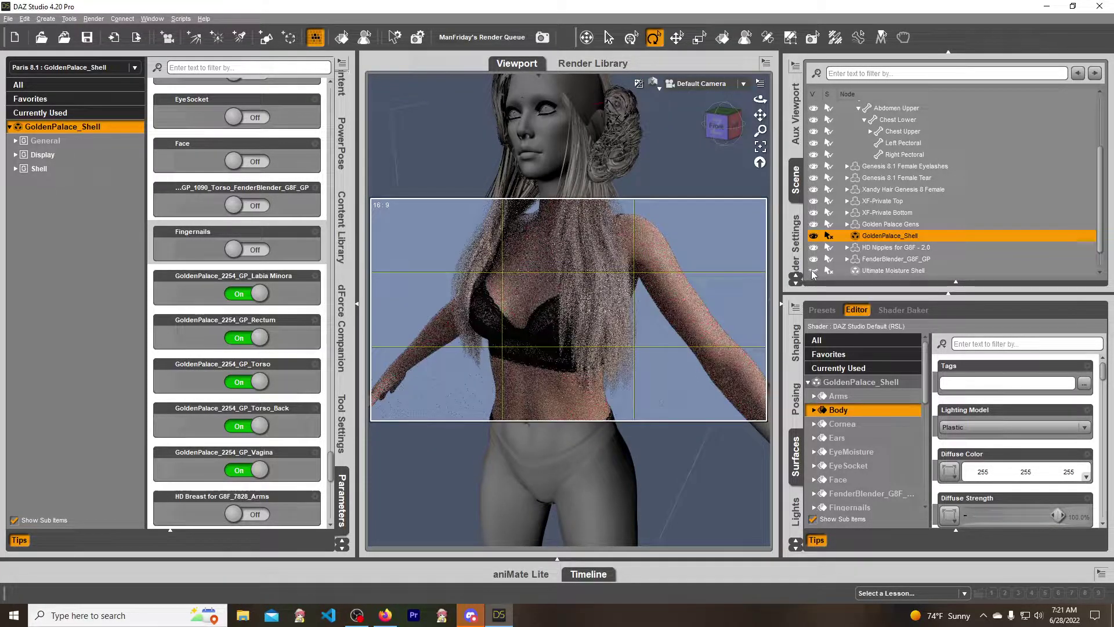
click(653, 84)
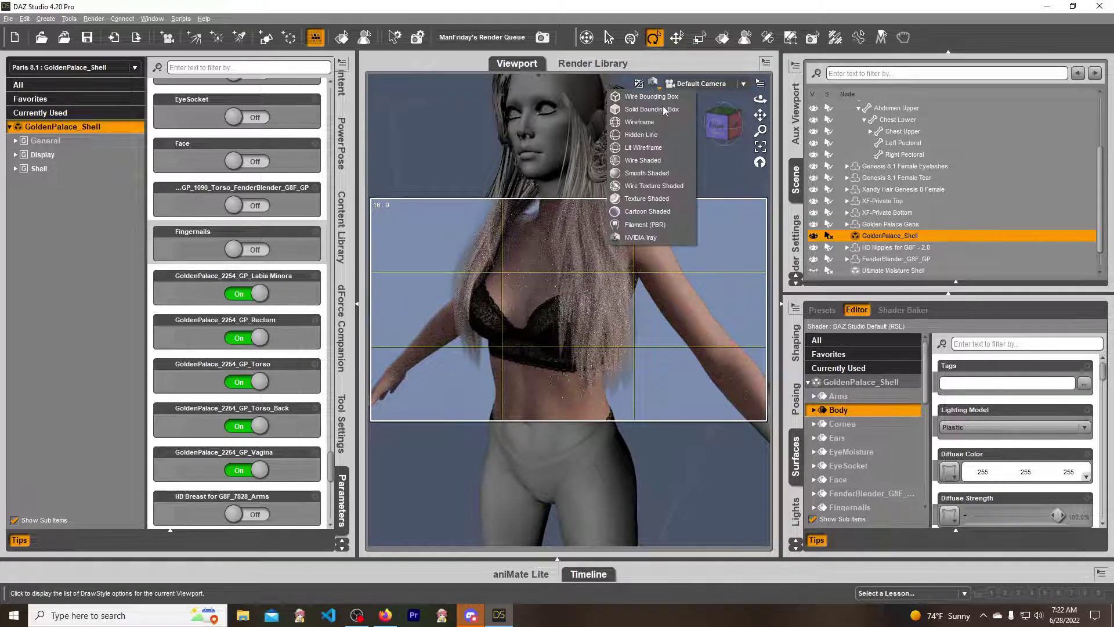
click(654, 199)
click(813, 271)
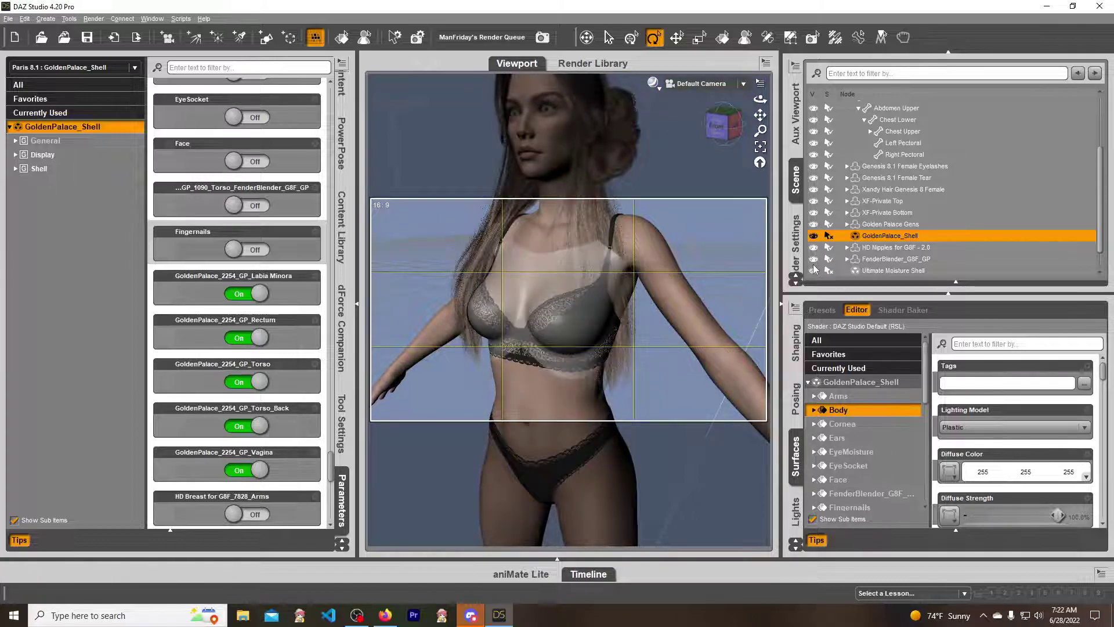
click(881, 270)
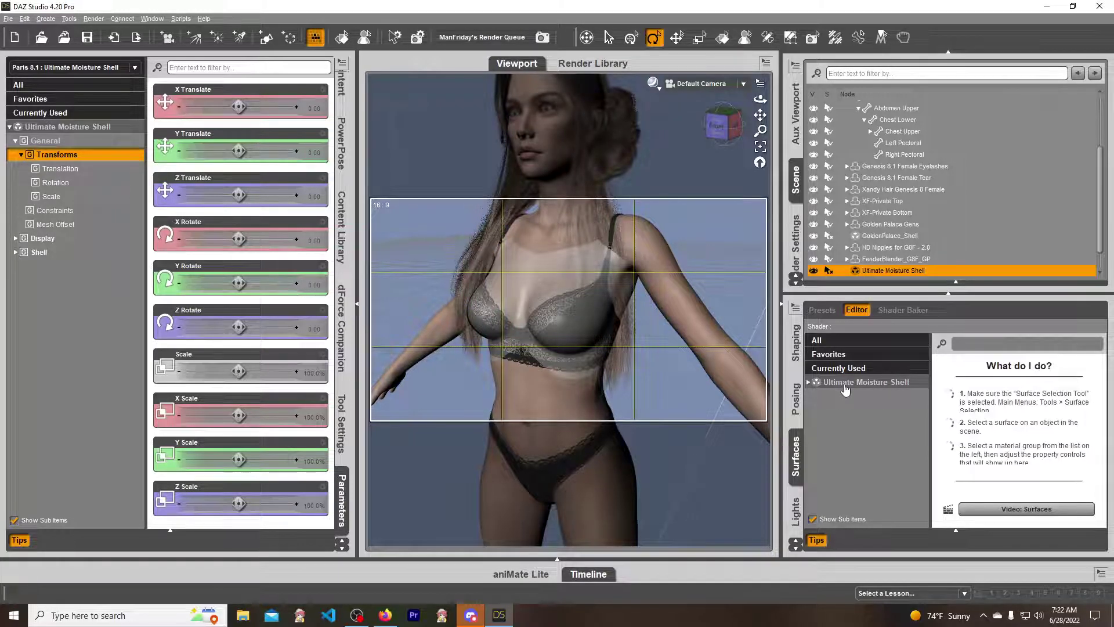
- Select only the moisture shell's Body surface (Iray Uber) in Surfaces and open File > Save As
click(861, 392)
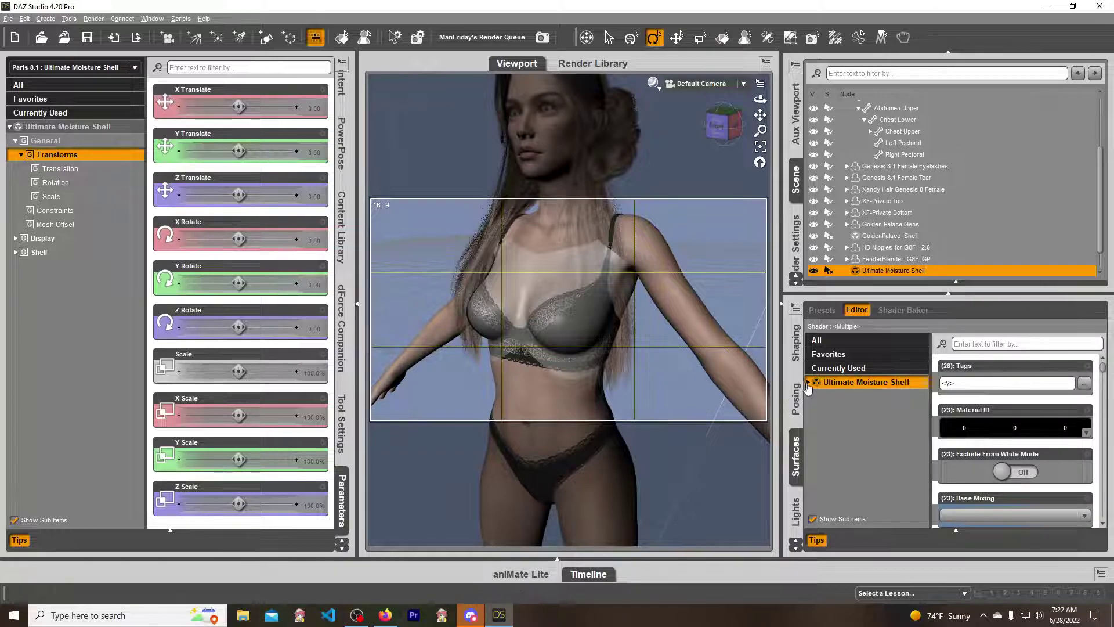
click(810, 383)
click(843, 410)
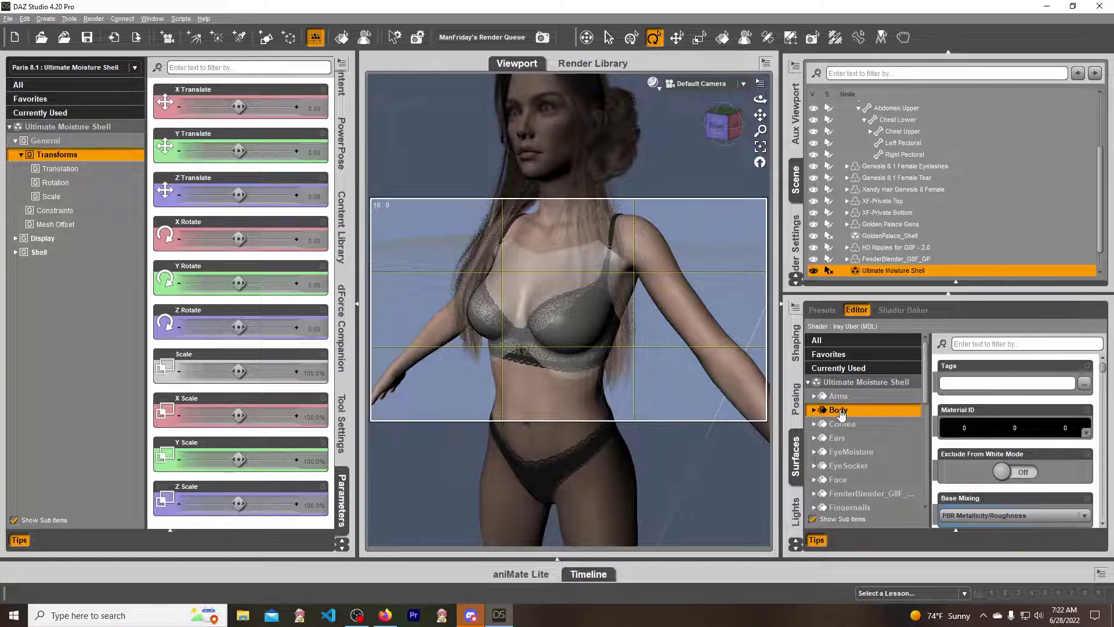
right_click(842, 413)
key(Escape)
click(8, 19)
mouse_move(22, 101)
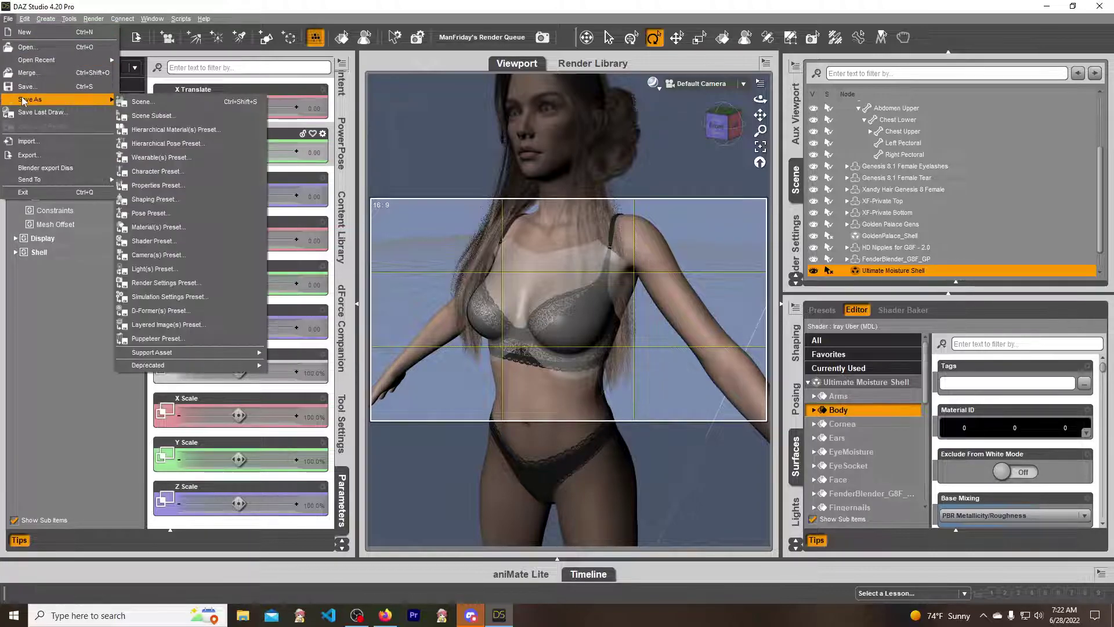
- Save the Body surface as shader preset 'dazshader' in the Shaders folder
click(165, 244)
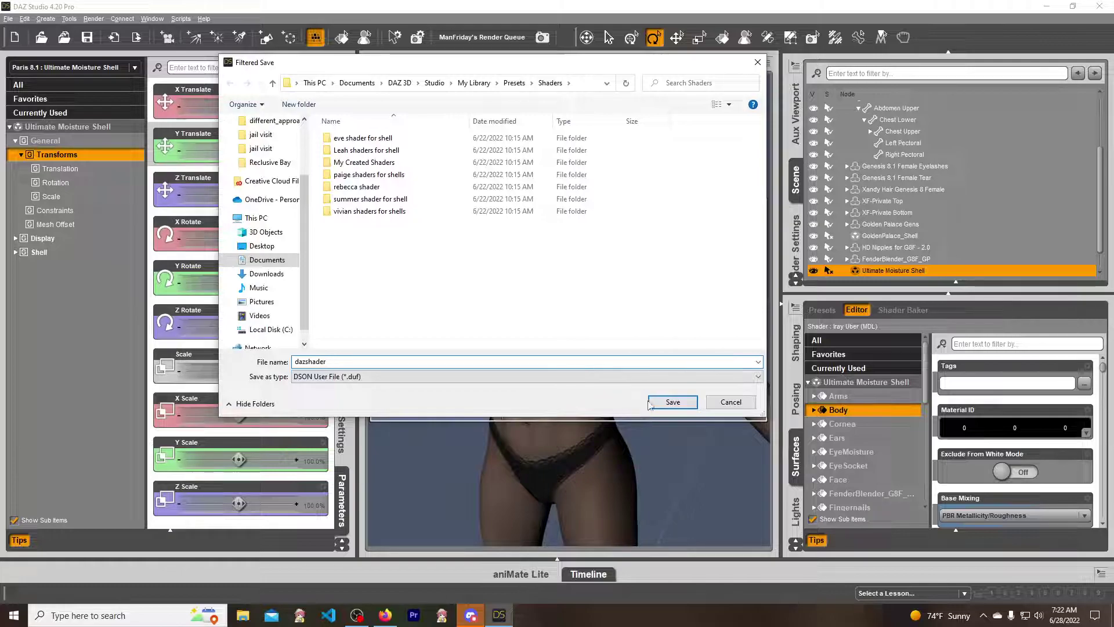
click(673, 402)
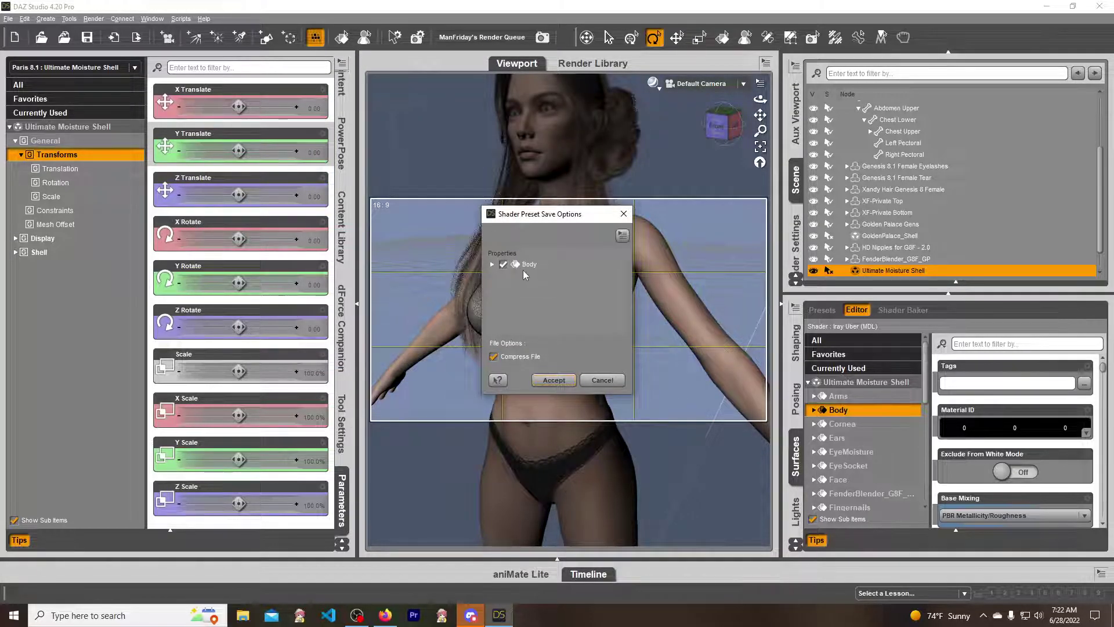
click(557, 382)
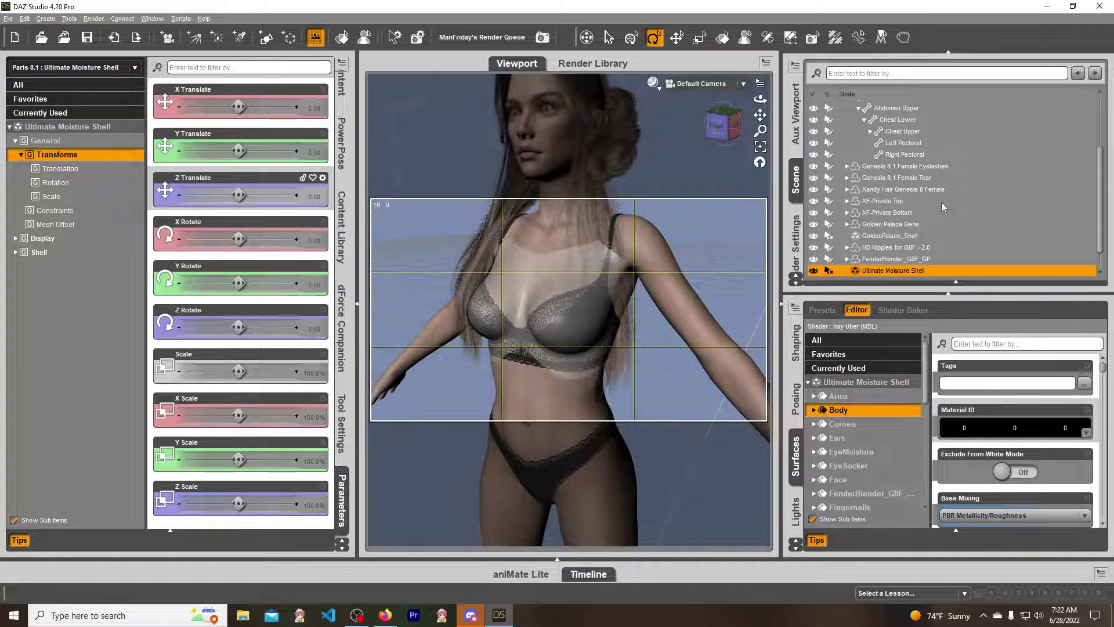
- Scroll the shell's surface list and select the first HD Breast for G8F surface
scroll(876, 456, down, 2)
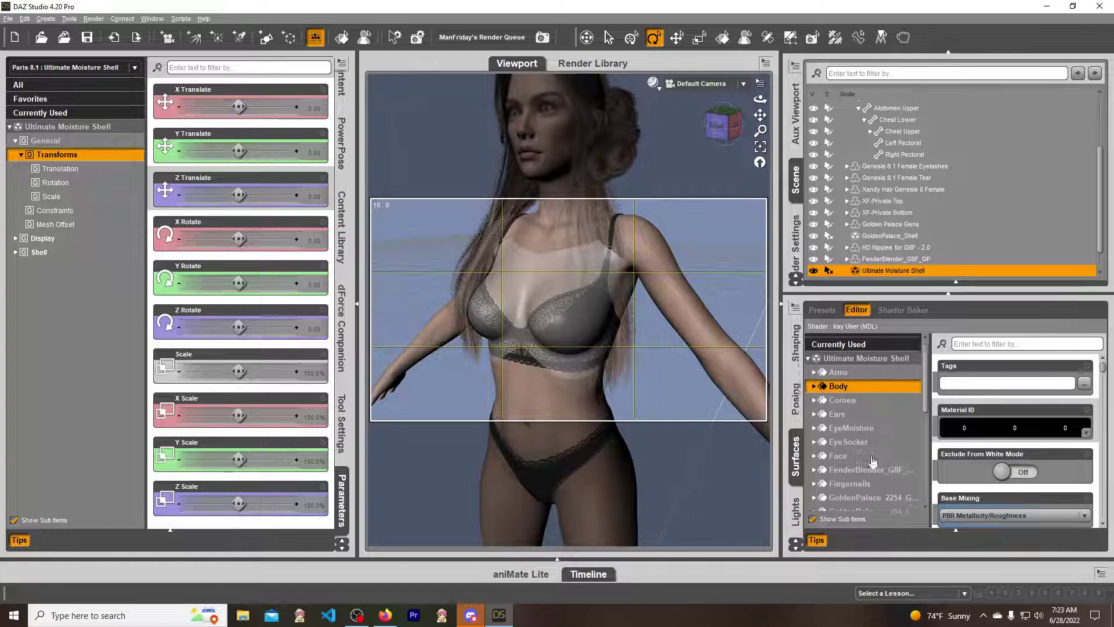
scroll(876, 450, down, 3)
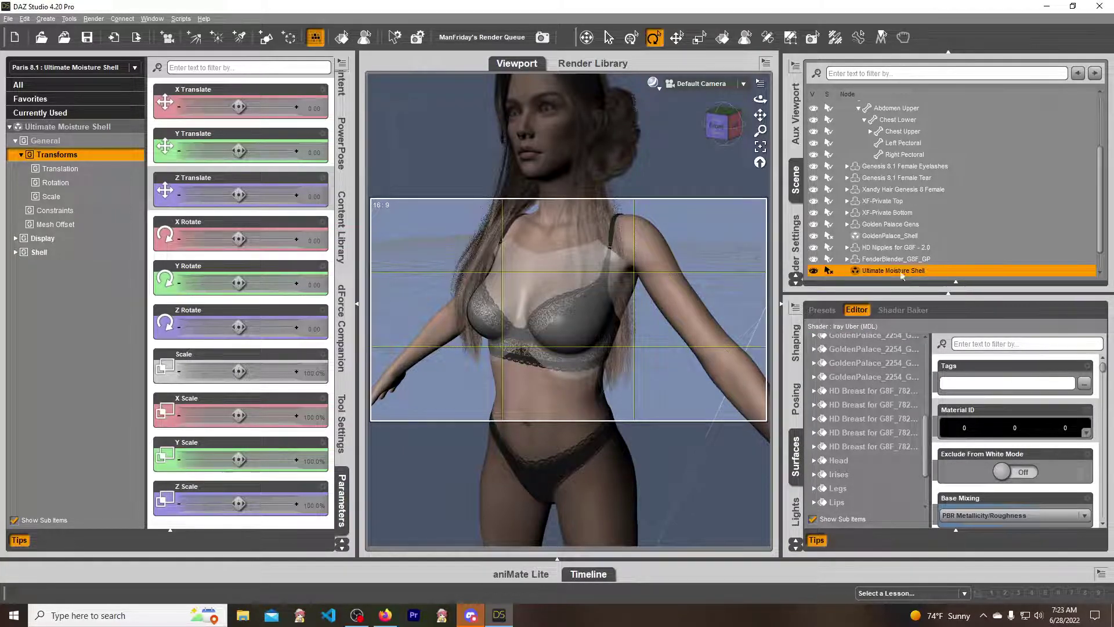
scroll(873, 392, down, 1)
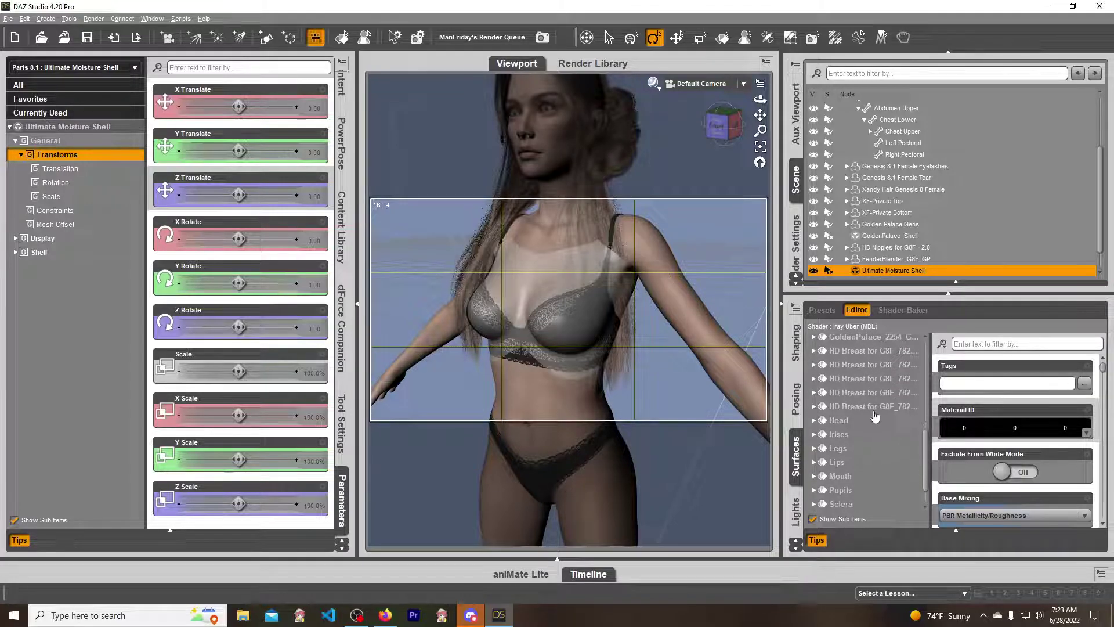
scroll(873, 392, up, 1)
click(872, 393)
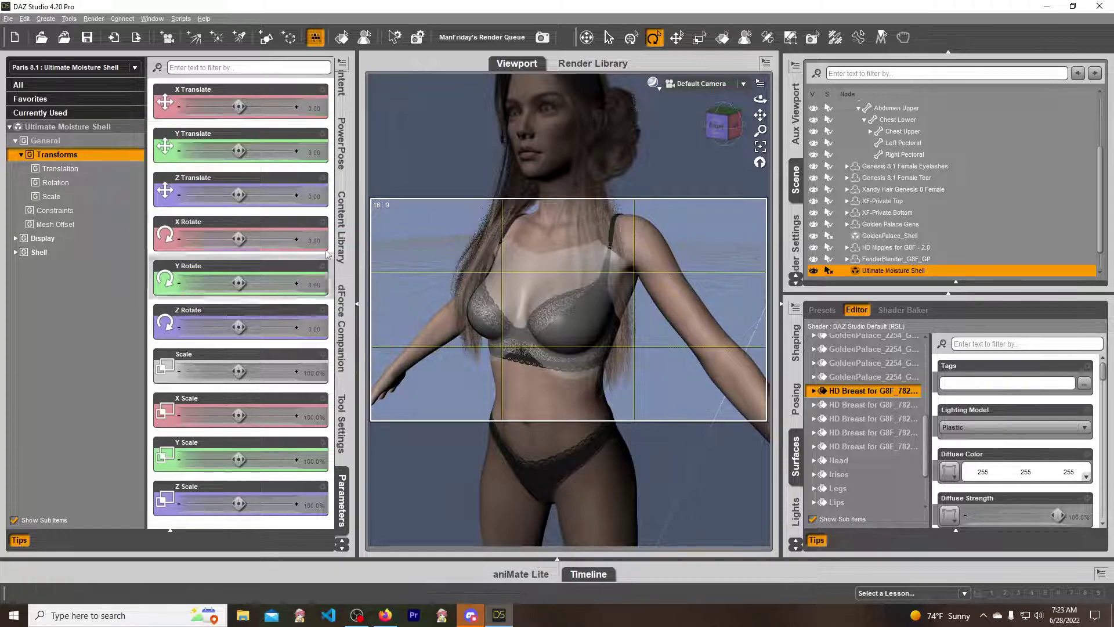
- Open the Content Library's Shaders folder and apply dazshader to the first HD Breast surface
click(342, 228)
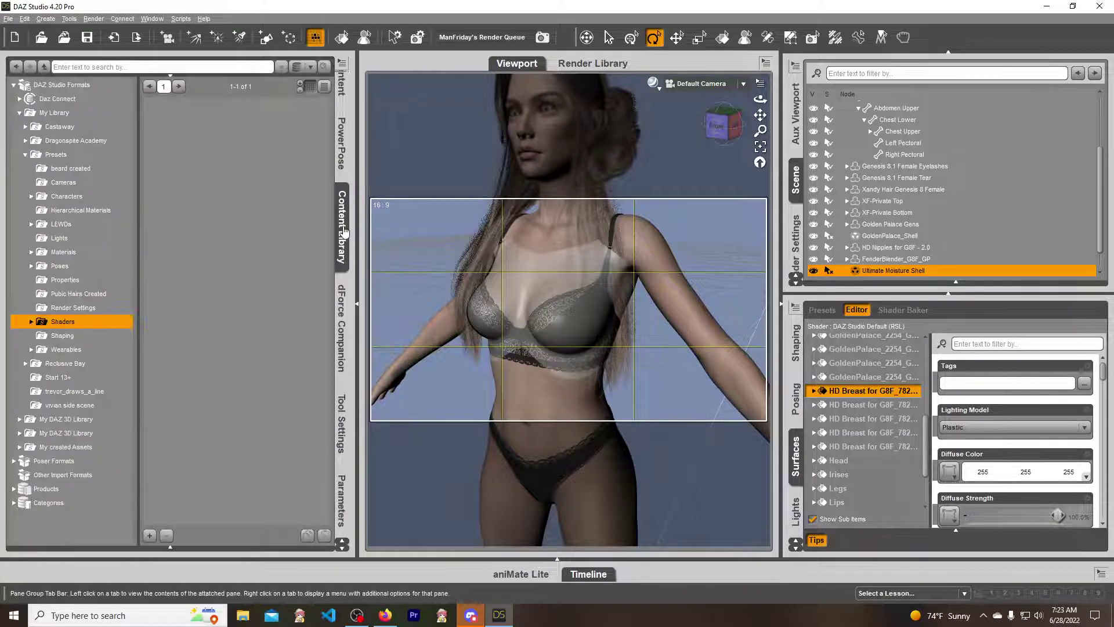
click(62, 321)
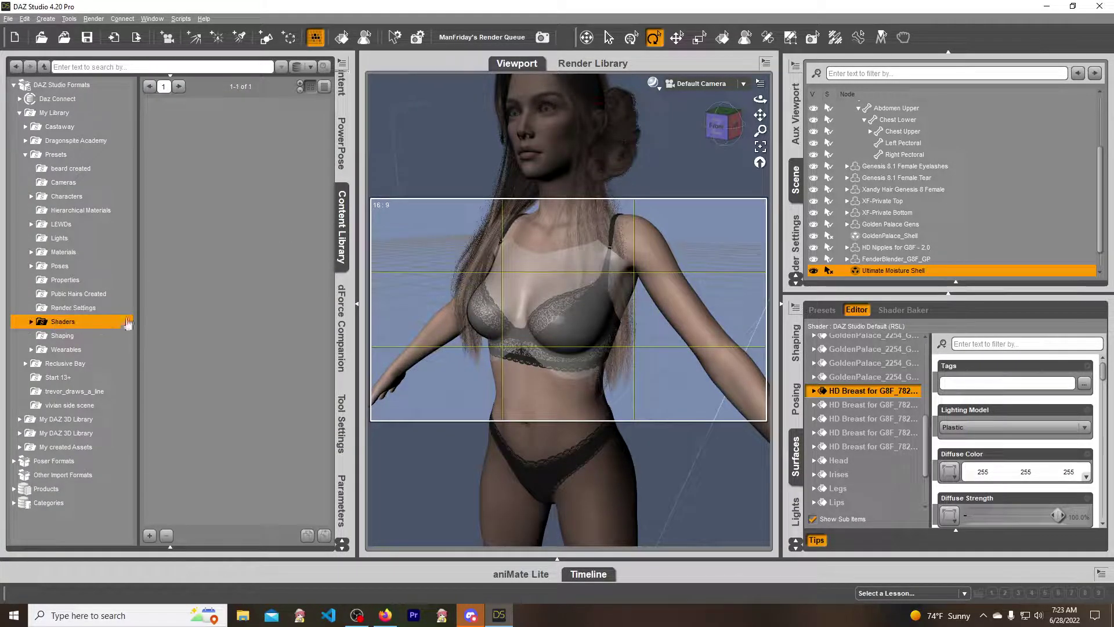
mouse_move(177, 140)
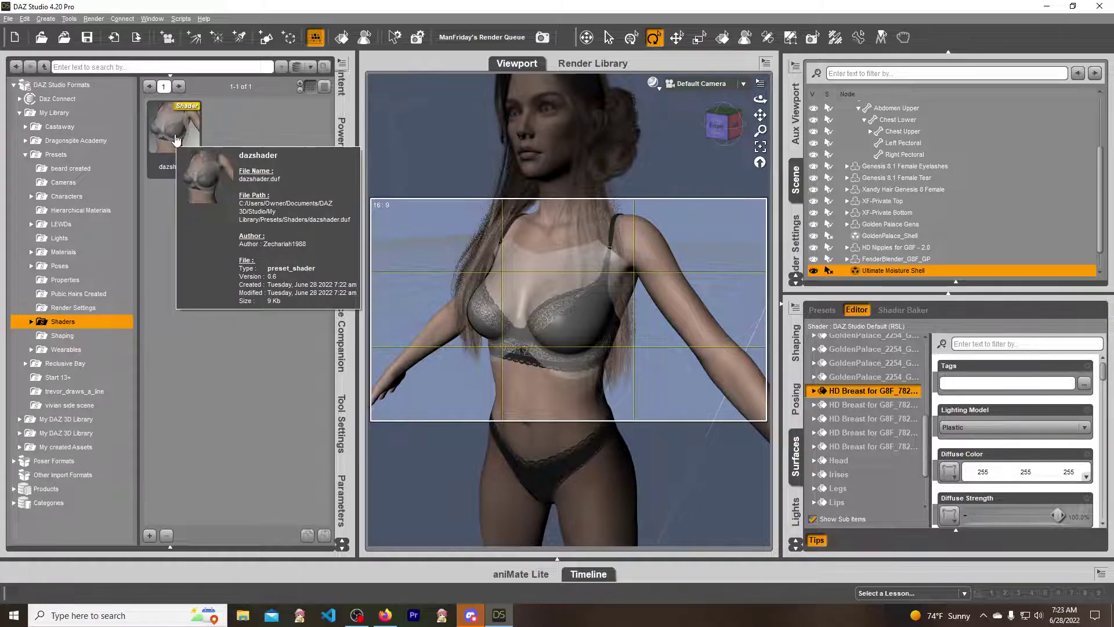
double_click(176, 140)
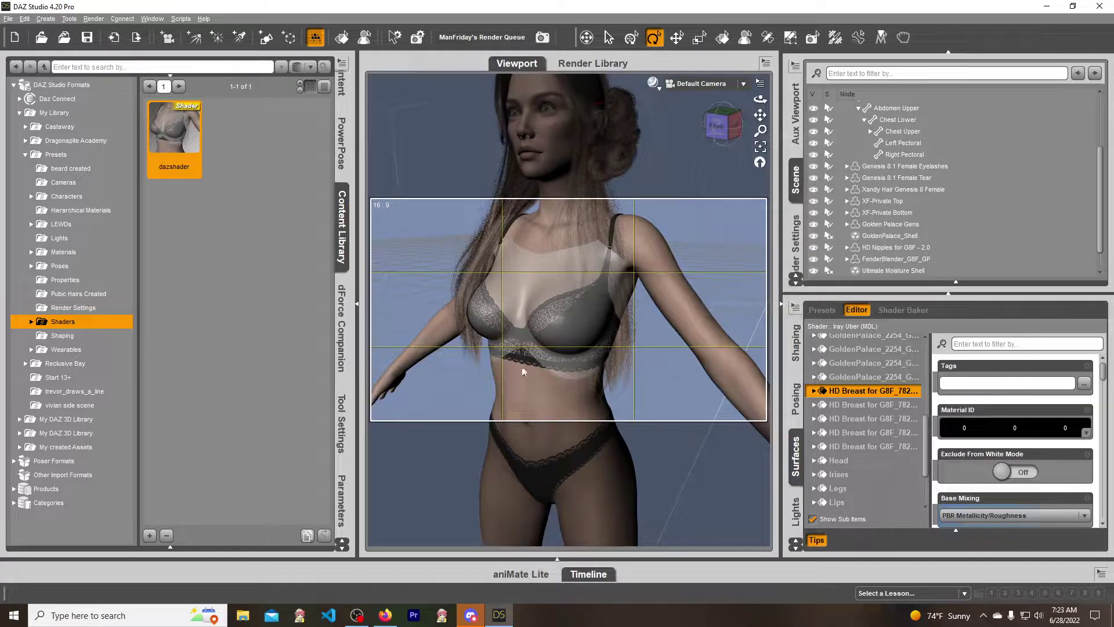
- Apply dazshader to the second through fifth HD Breast surfaces
click(879, 406)
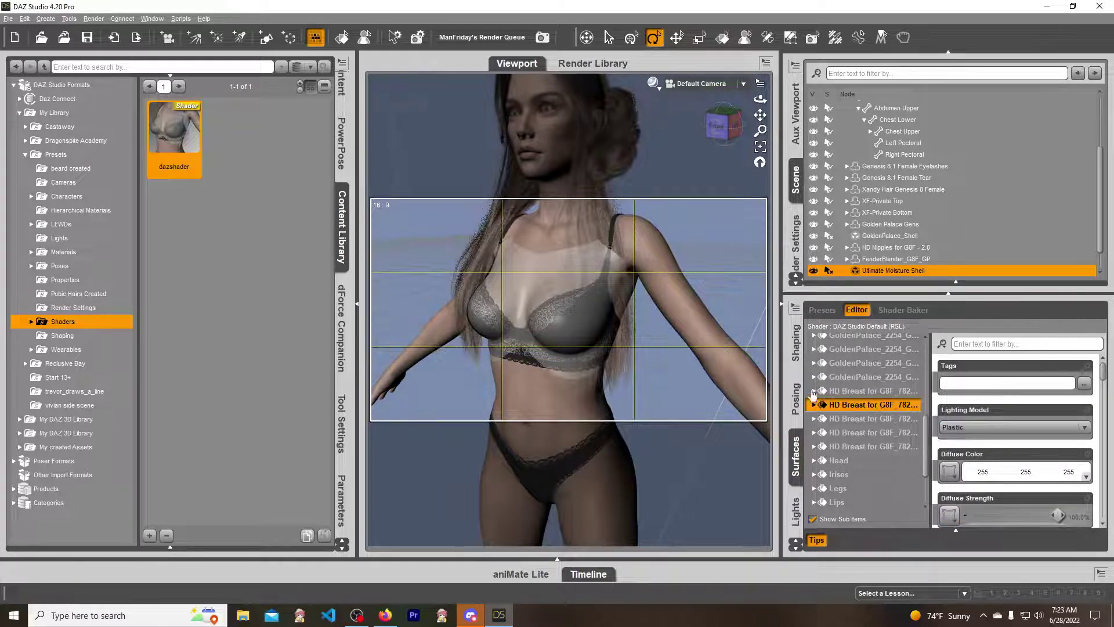
double_click(182, 145)
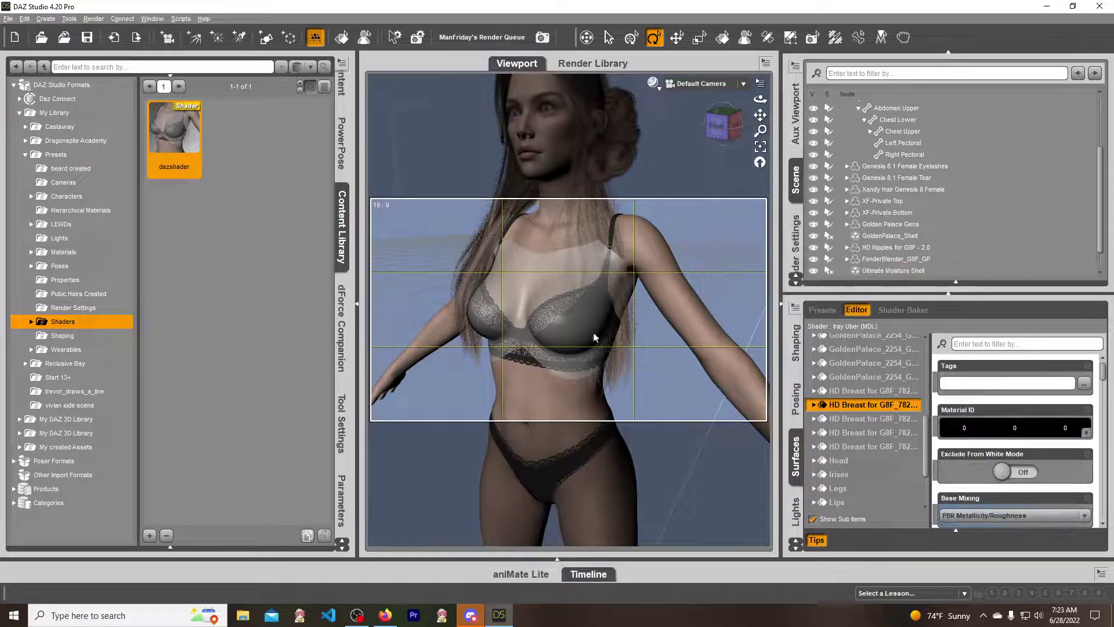
click(890, 423)
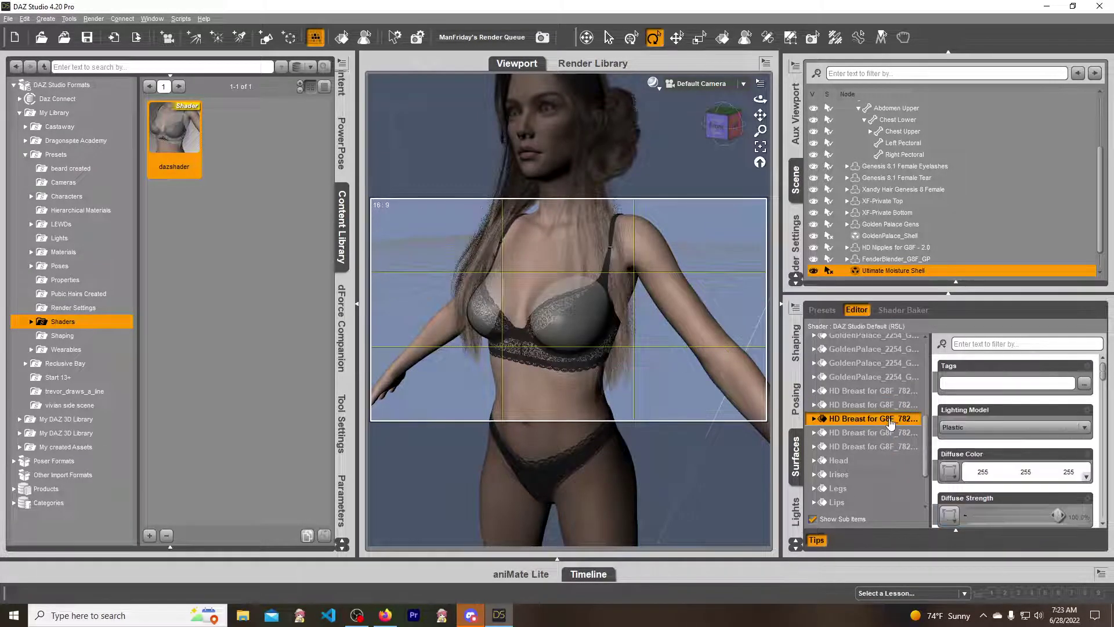
double_click(183, 129)
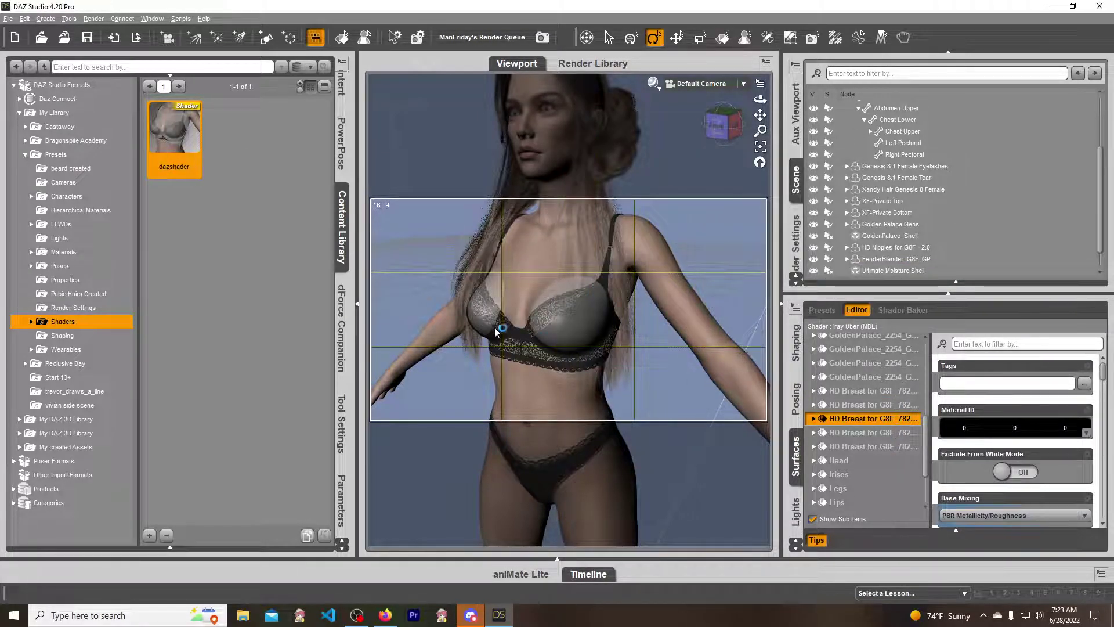
click(873, 432)
double_click(174, 129)
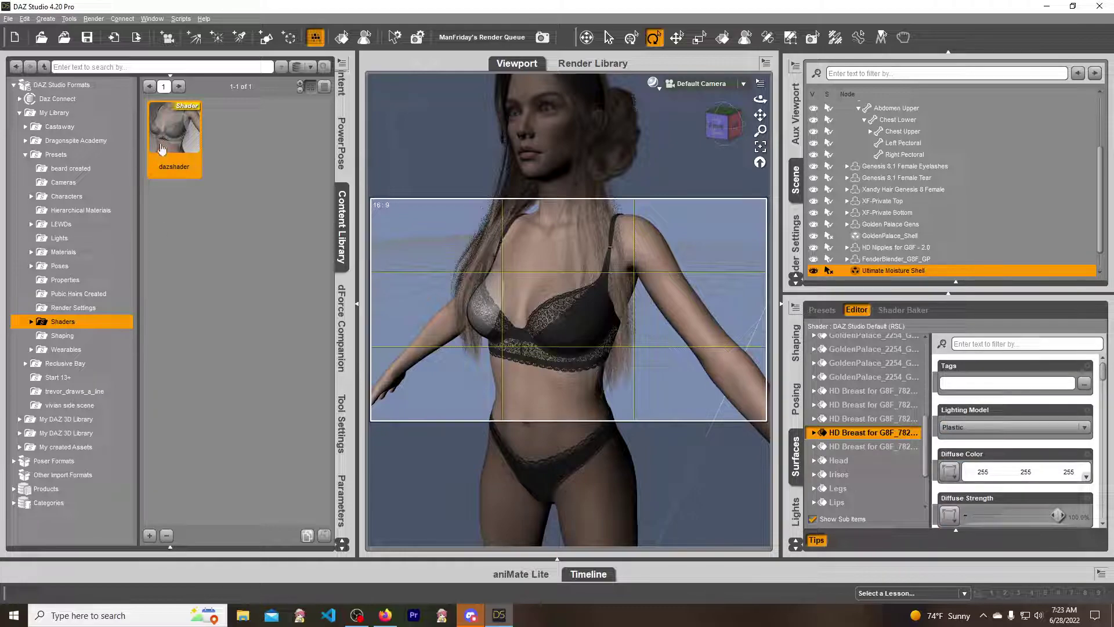
click(877, 445)
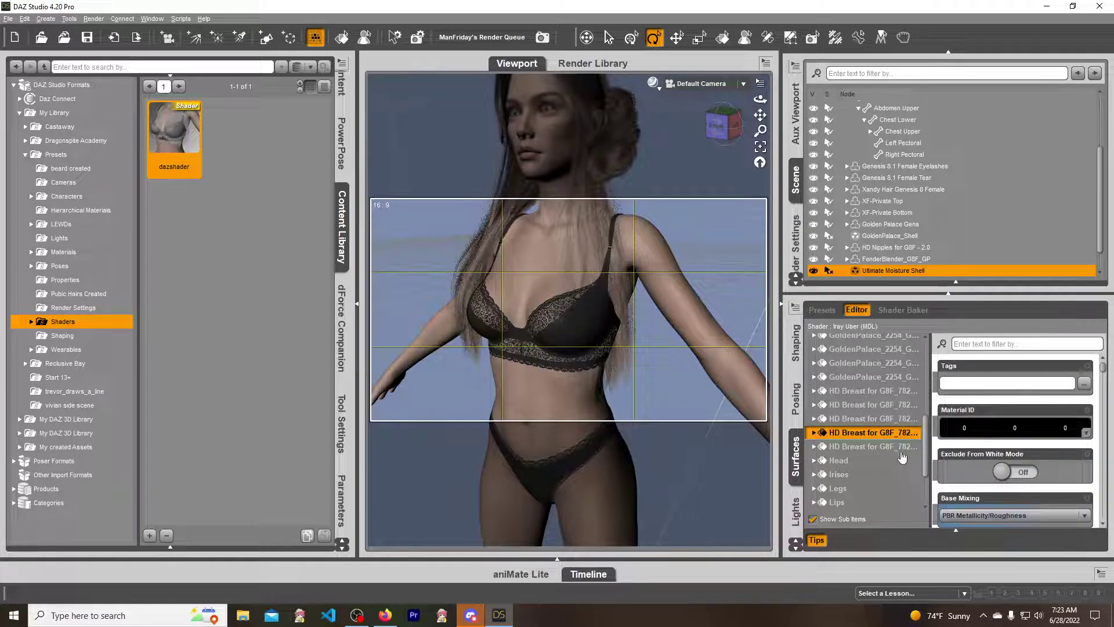
double_click(181, 148)
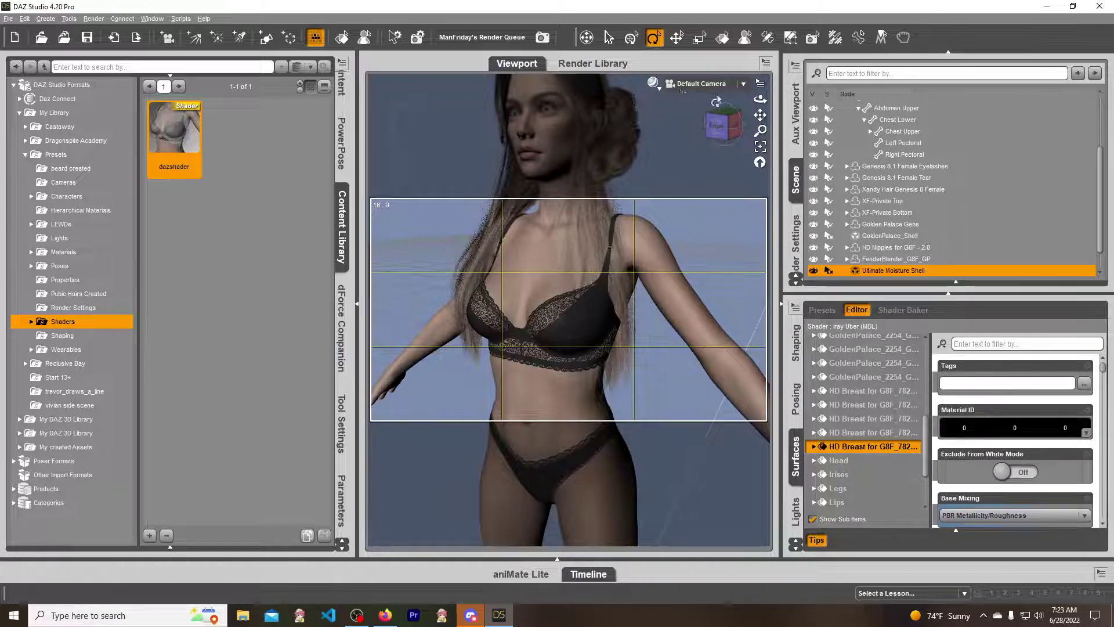
- Set the viewport draw style to the NVIDIA Iray preview
click(653, 83)
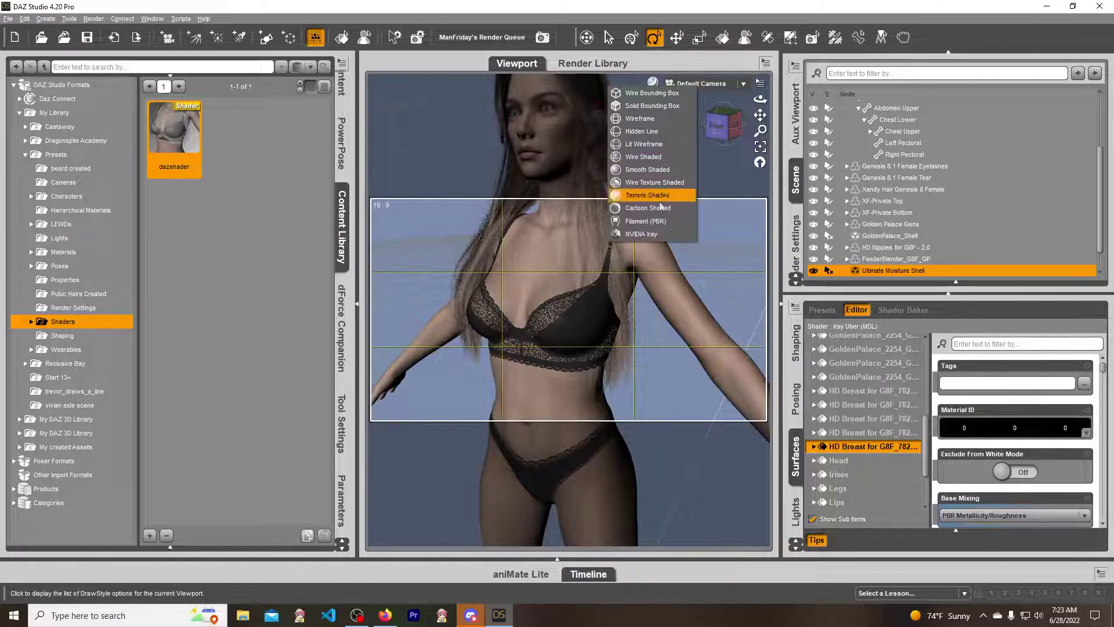
click(660, 232)
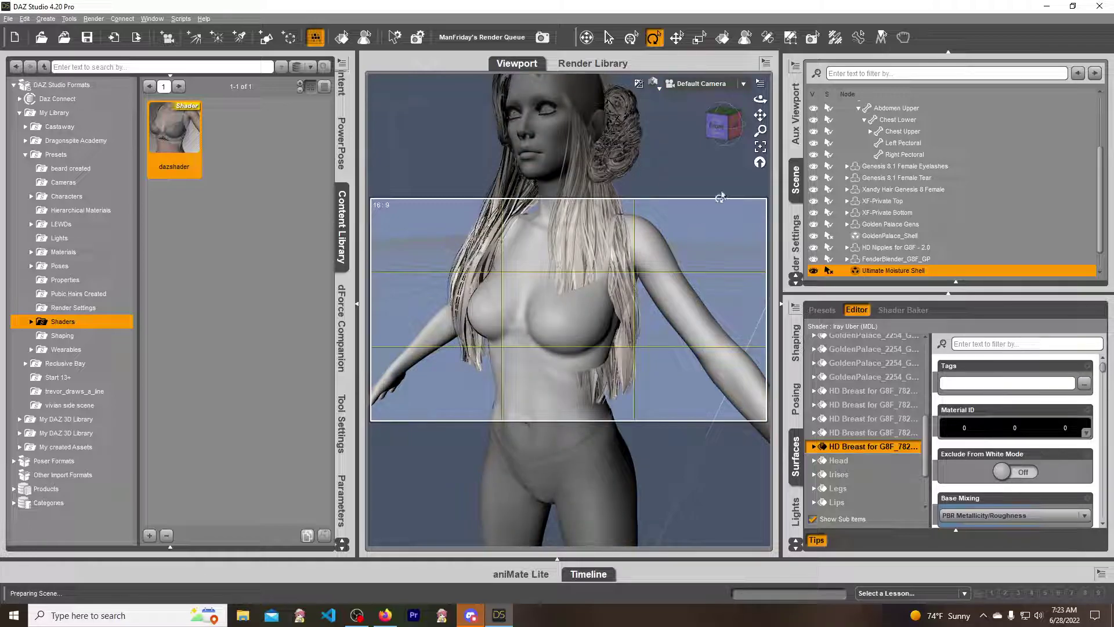